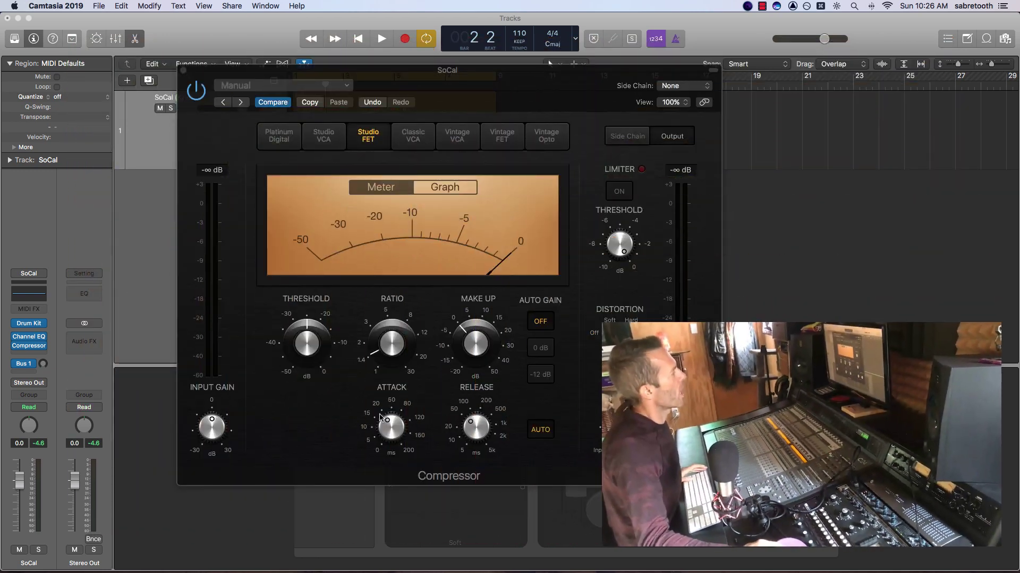
Raise the ratio of the Studio FET compressor on the SoCal drum track to 4.1:1.
click(391, 342)
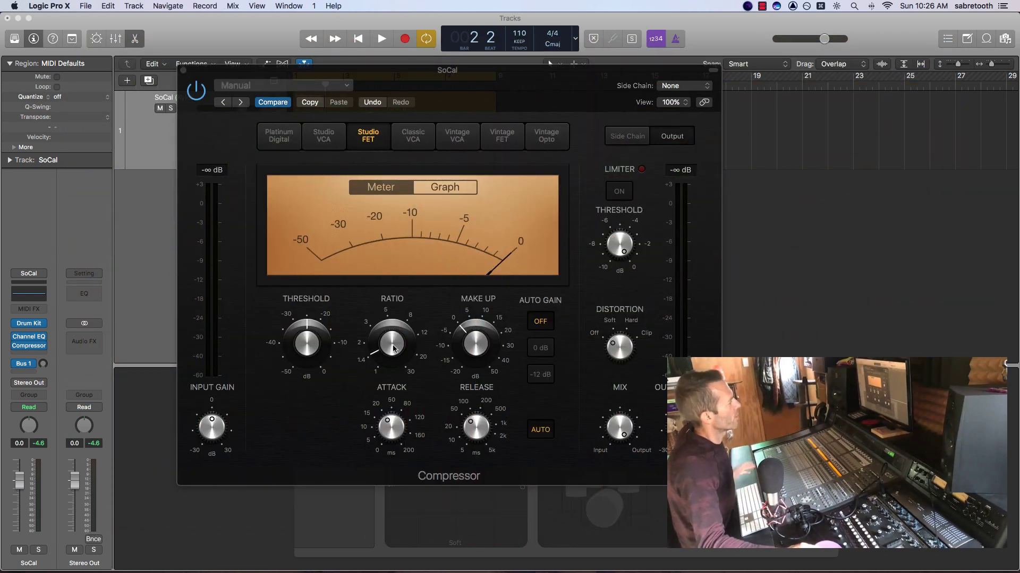
drag(391, 343, 390, 328)
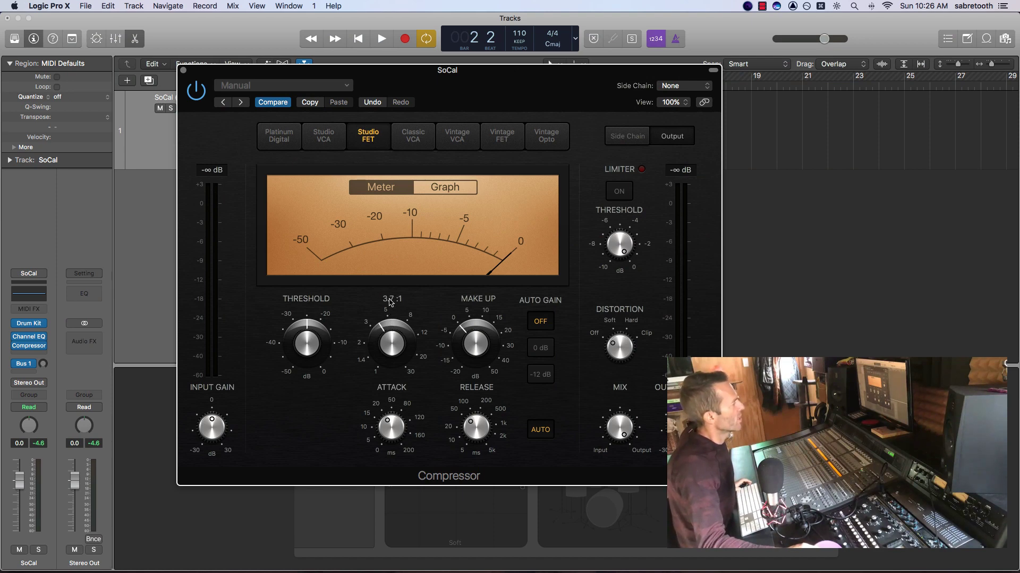
drag(395, 335, 396, 338)
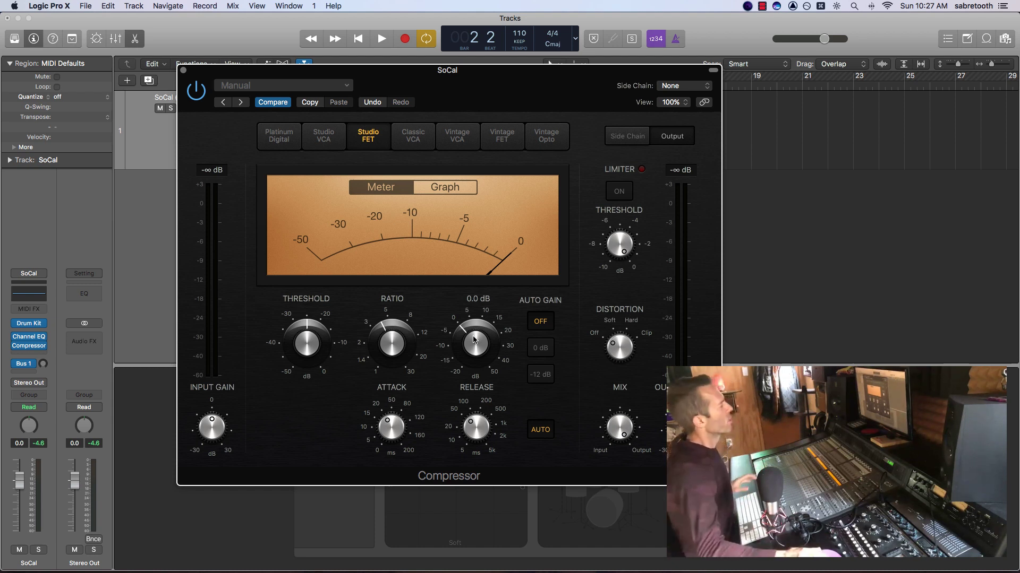
mouse_move(404, 349)
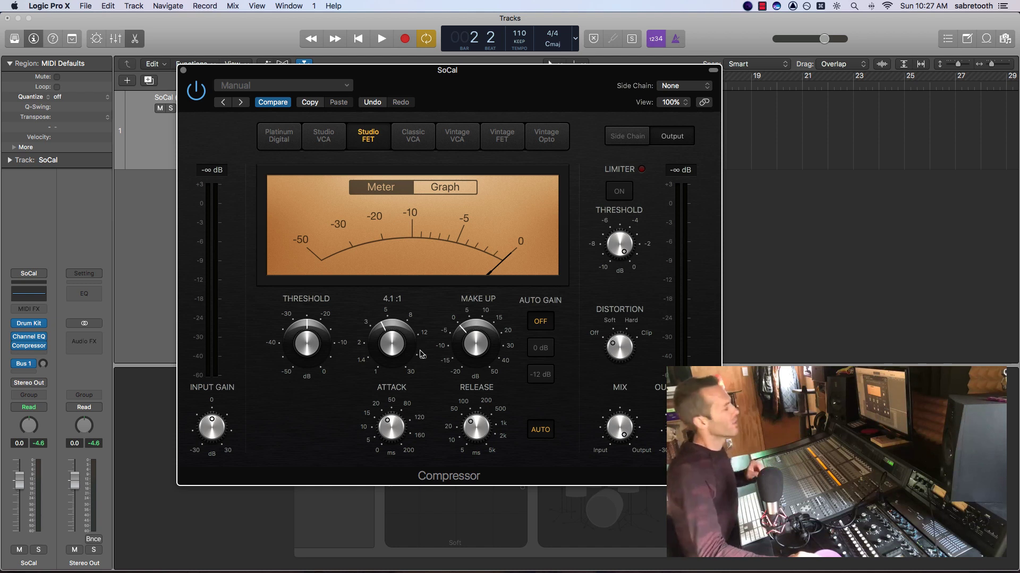
Set the compressor's attack to 2.5 ms and shorten its release.
mouse_move(395, 459)
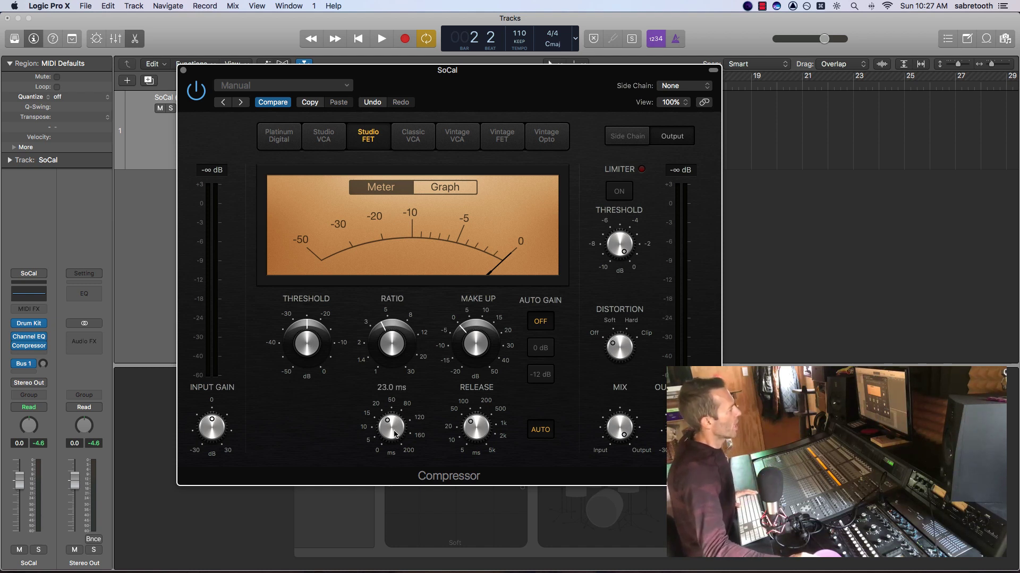
drag(391, 450, 393, 474)
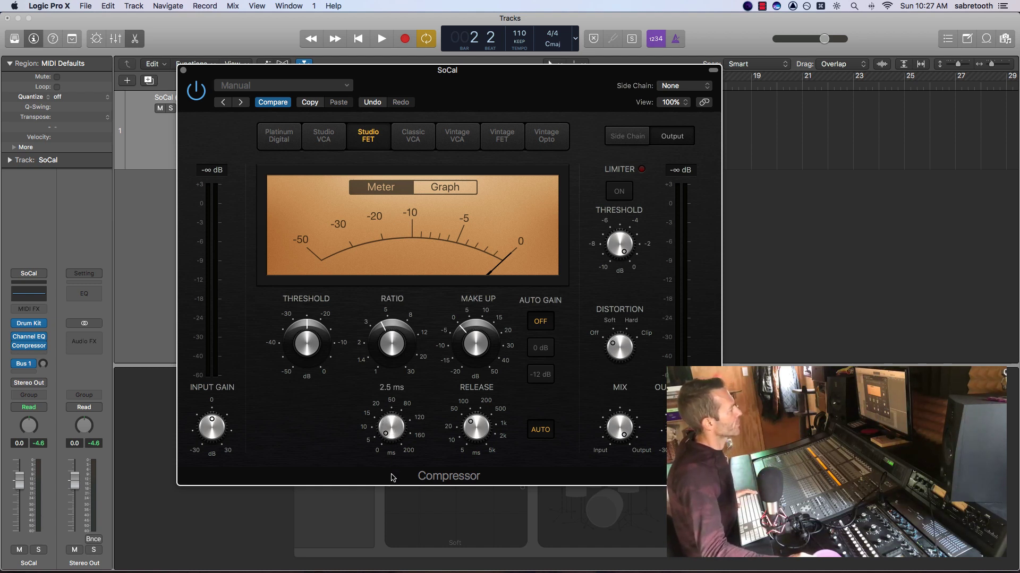
mouse_move(485, 428)
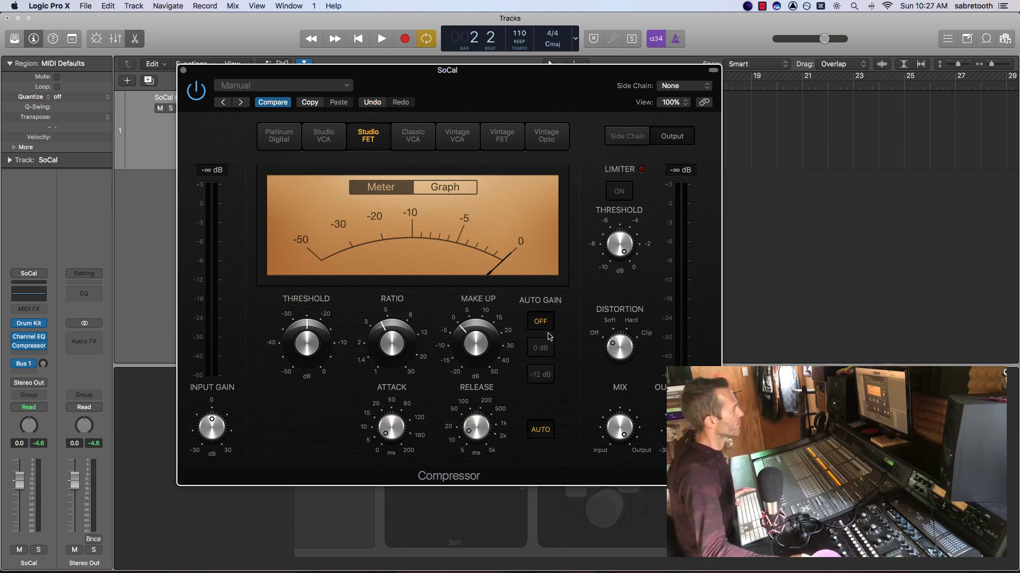
While auditioning the drum loop, lower the compressor threshold to -35.0 dB and raise the make-up gain to about 20 dB.
key(space)
mouse_move(312, 338)
drag(312, 338, 311, 348)
drag(456, 357, 457, 351)
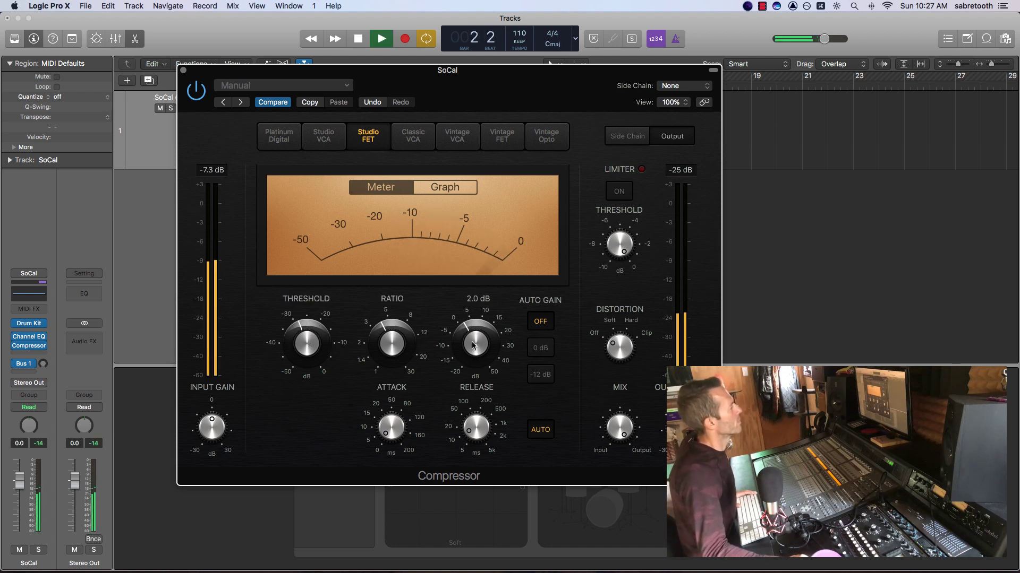
key(space)
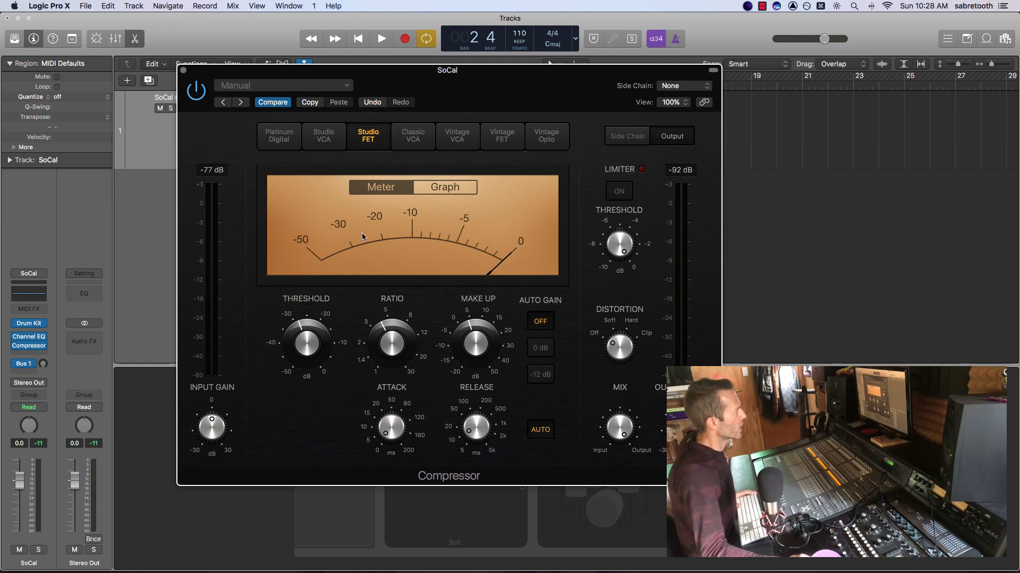
key(space)
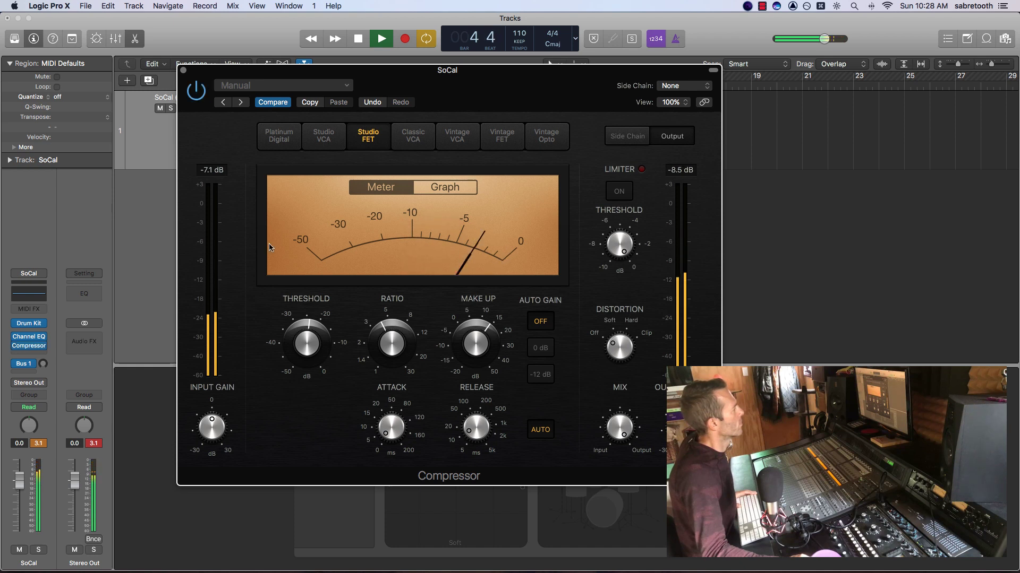
drag(307, 340, 300, 362)
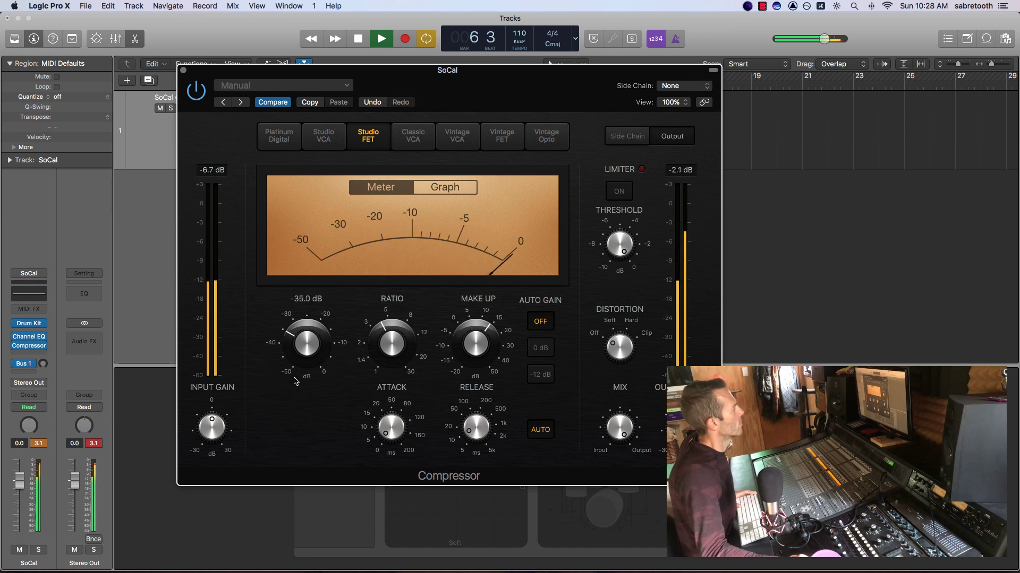
drag(456, 352, 459, 334)
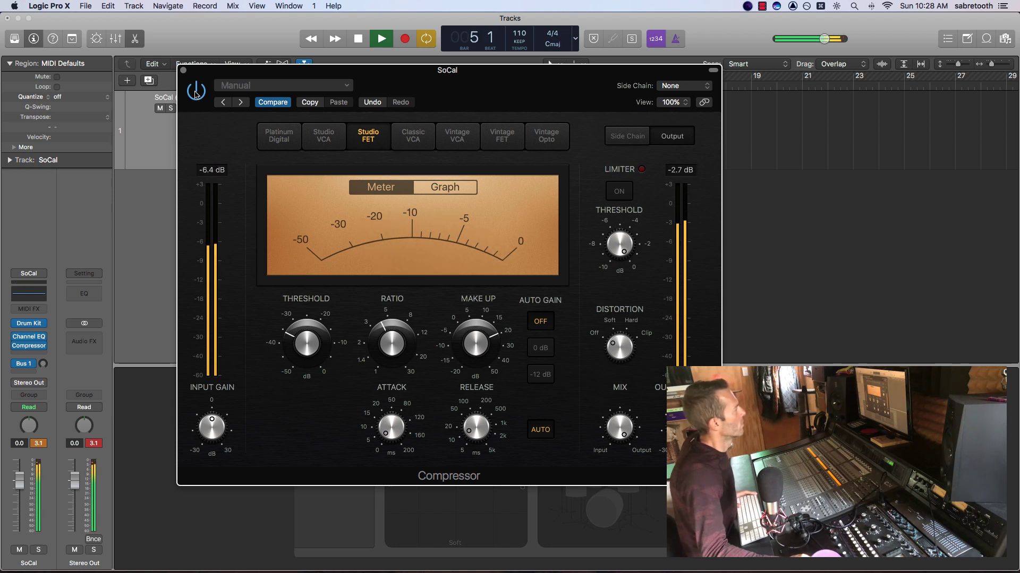
key(space)
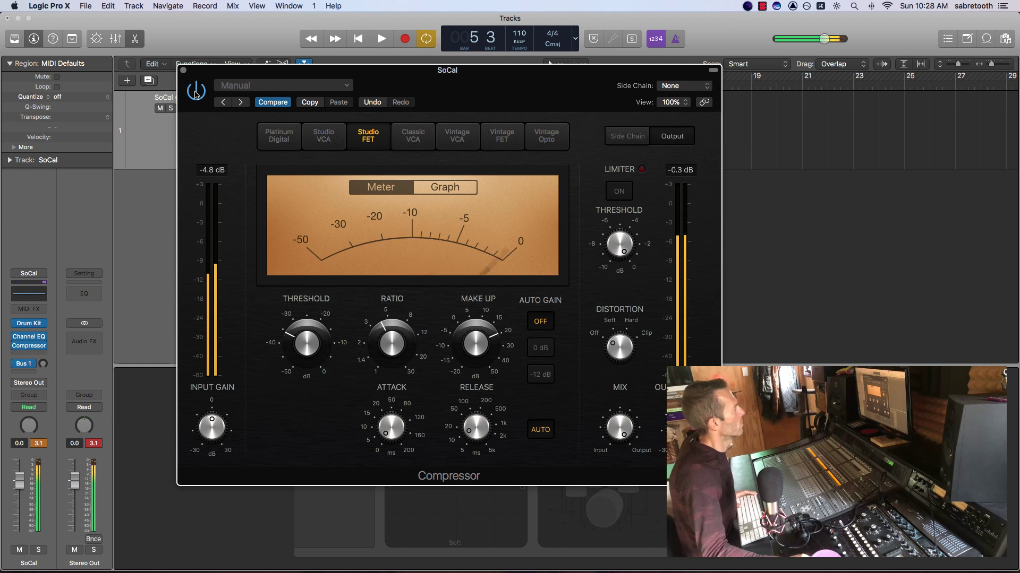
key(space)
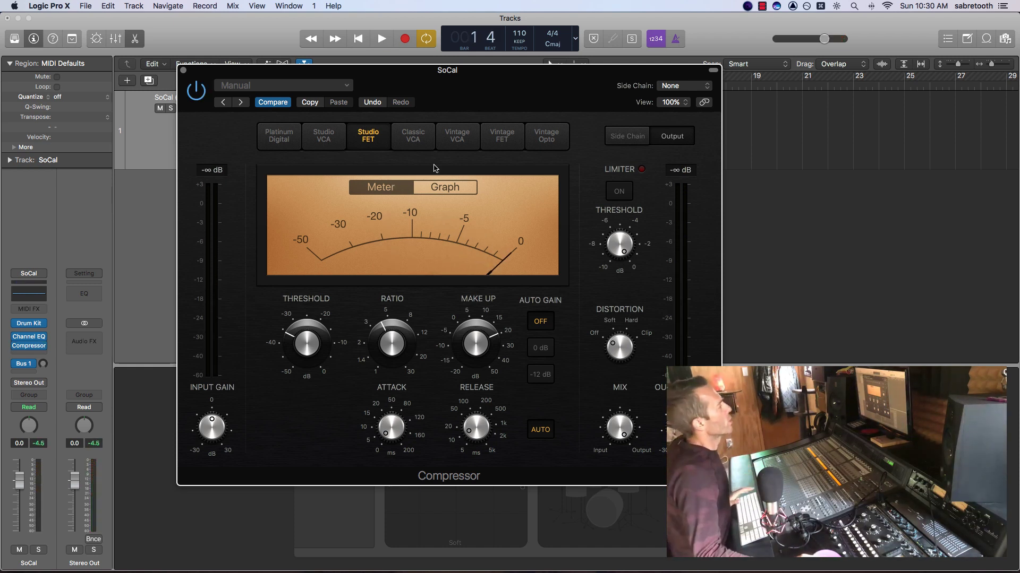
Play the drum loop and compare the Vintage VCA circuit with Studio FET, ending on Vintage VCA, and stop playback.
click(454, 141)
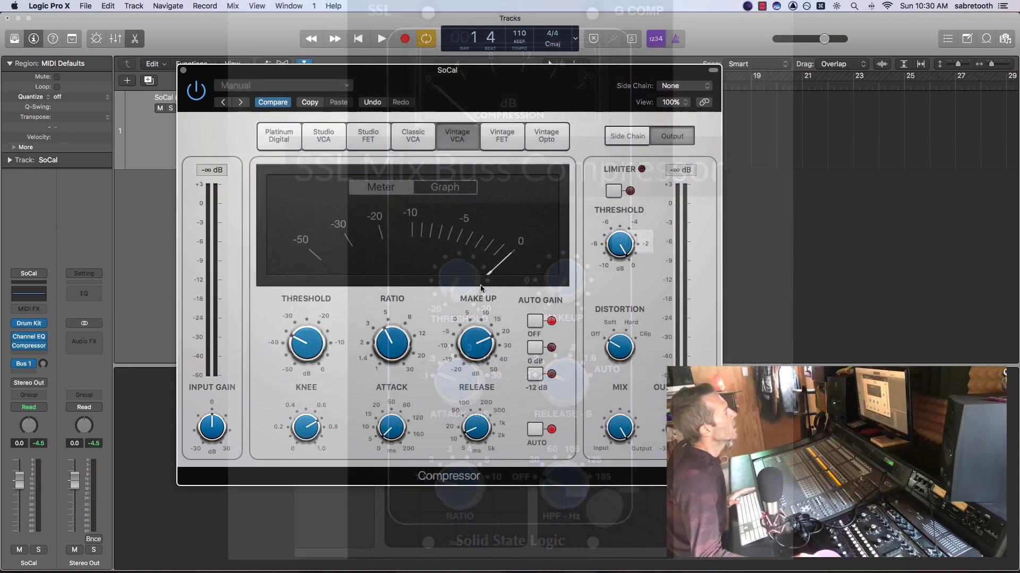
key(space)
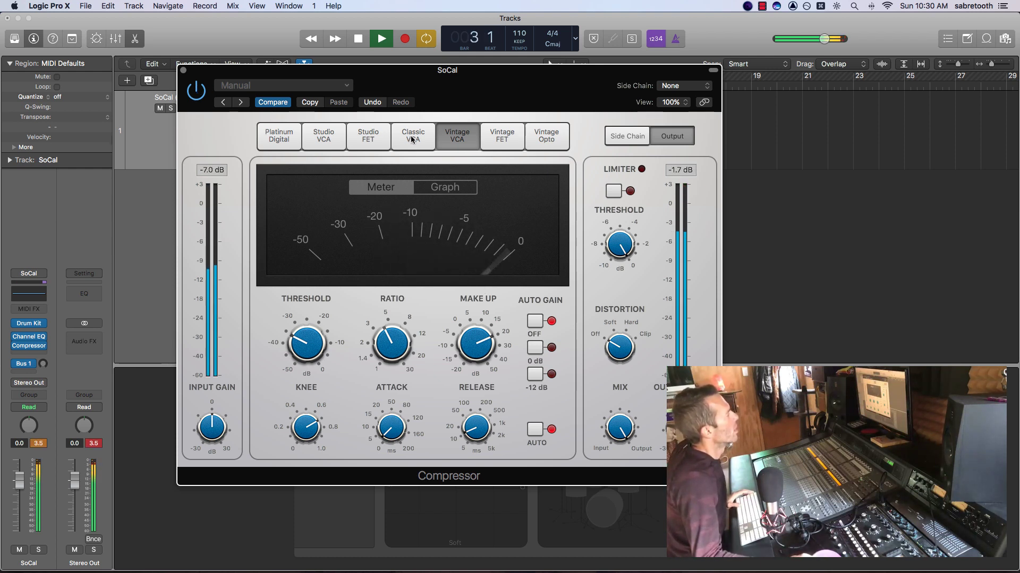
click(378, 140)
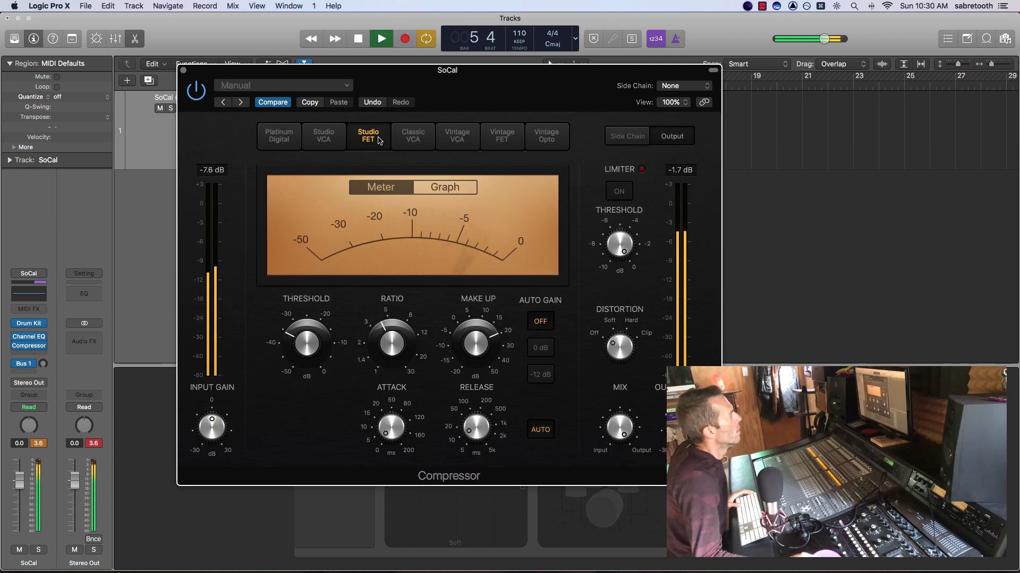
click(451, 141)
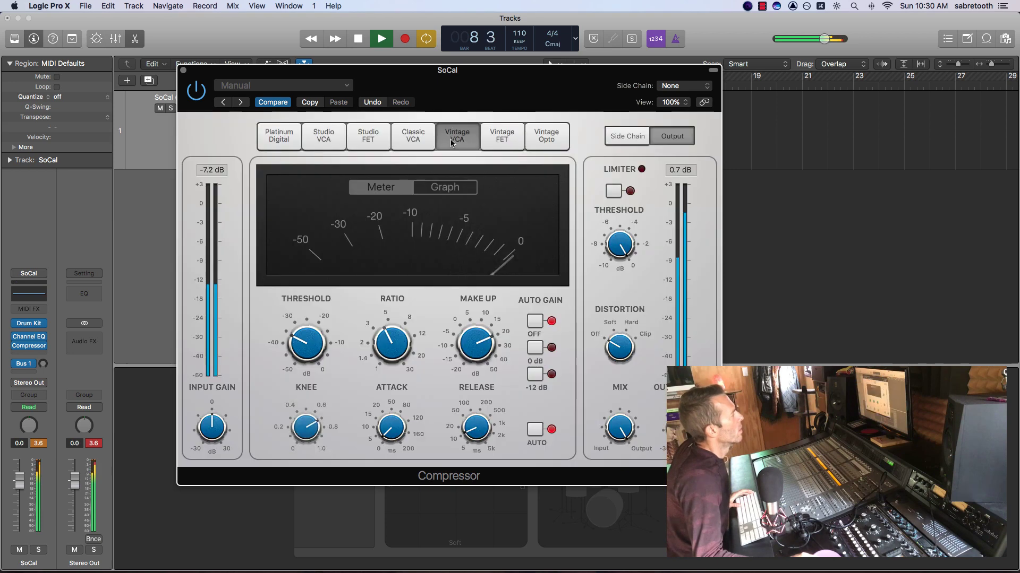
key(space)
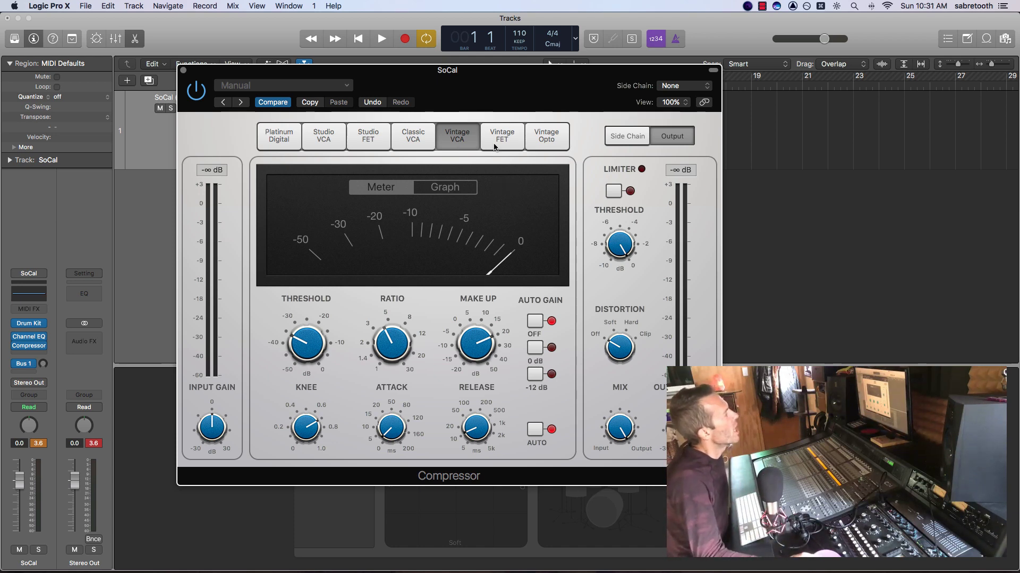
Audition the drums through Vintage Opto, comparing it with Studio FET and Vintage VCA before returning to Vintage Opto.
click(548, 137)
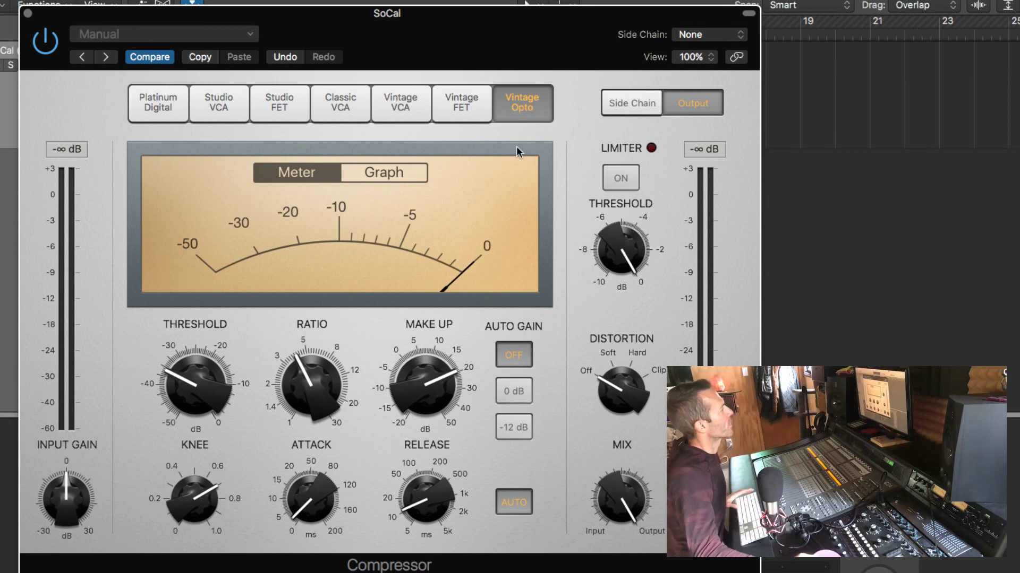
key(space)
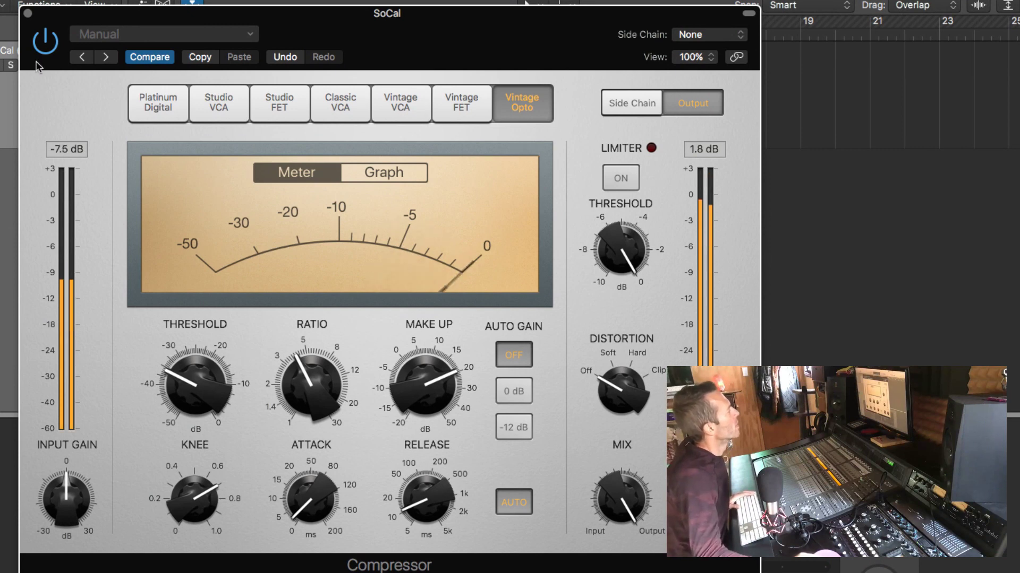
click(289, 110)
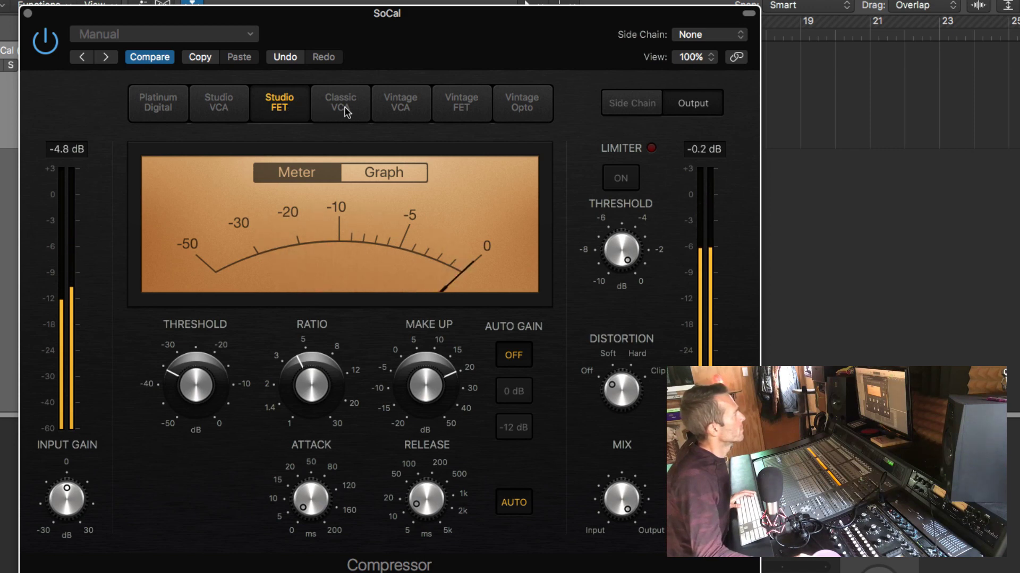
click(404, 103)
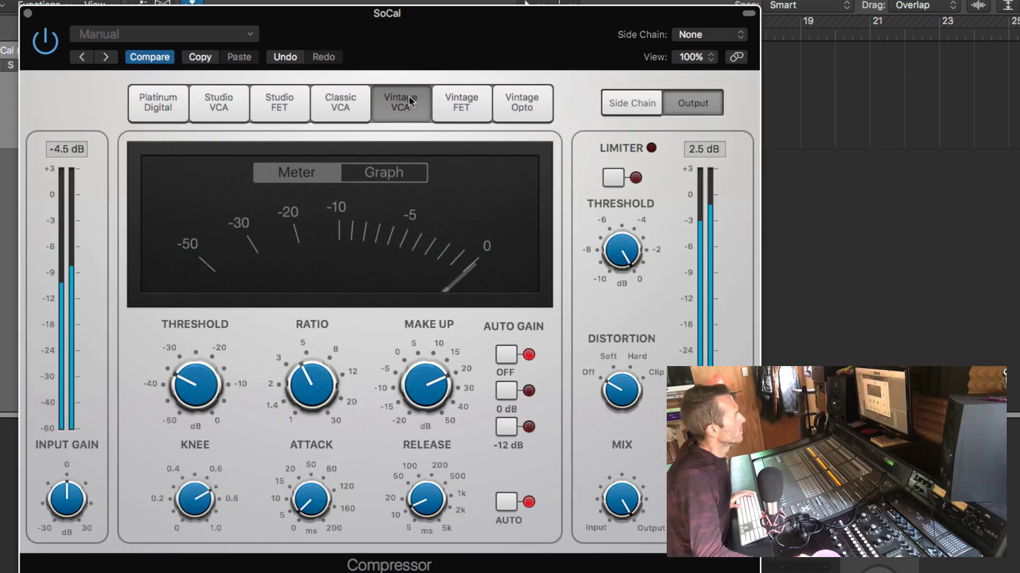
click(526, 104)
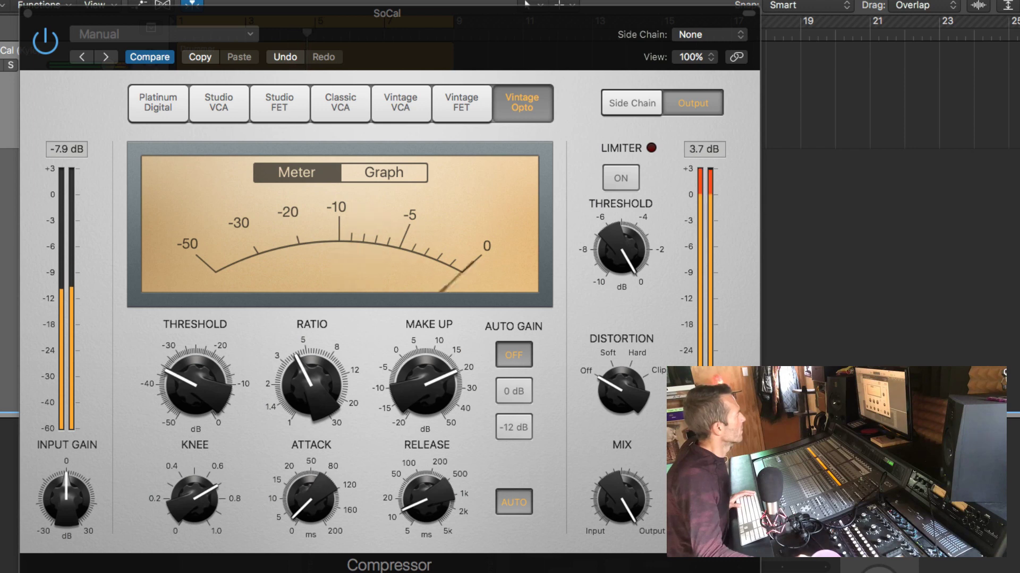
With the loop playing, switch from Vintage Opto to Vintage VCA, Studio FET and back to Vintage VCA to compare them.
mouse_move(200, 347)
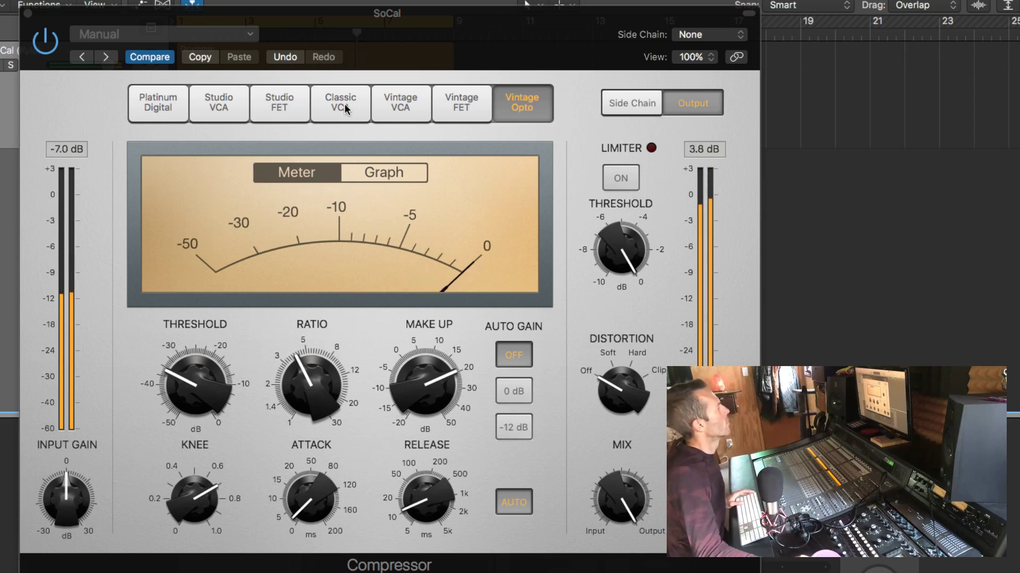
click(386, 101)
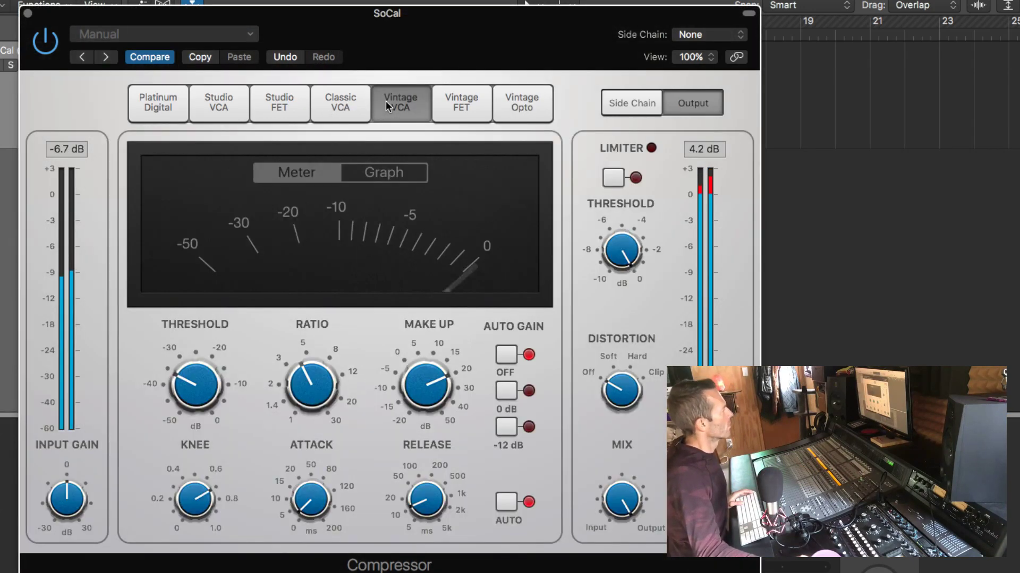
click(279, 102)
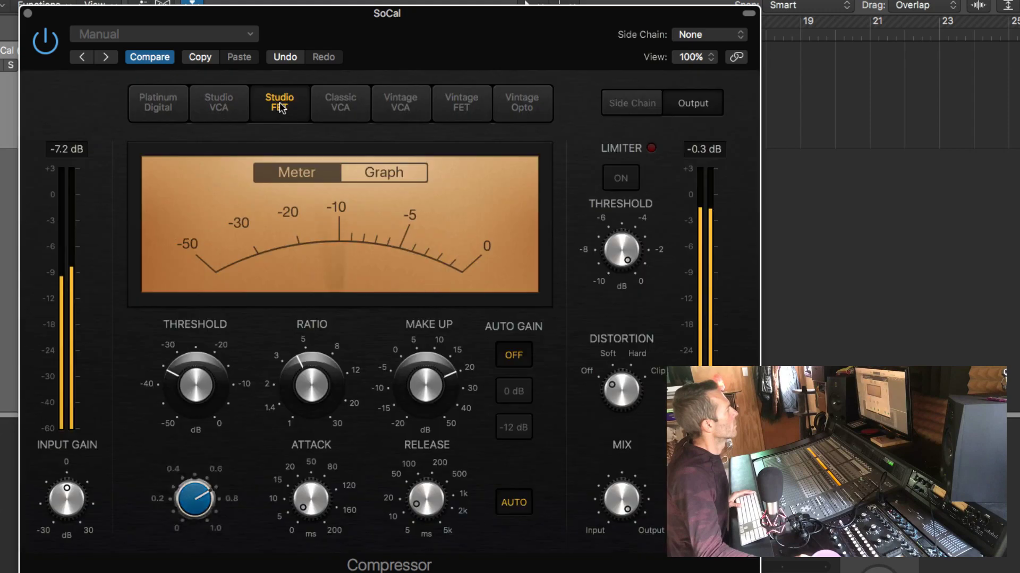
click(401, 107)
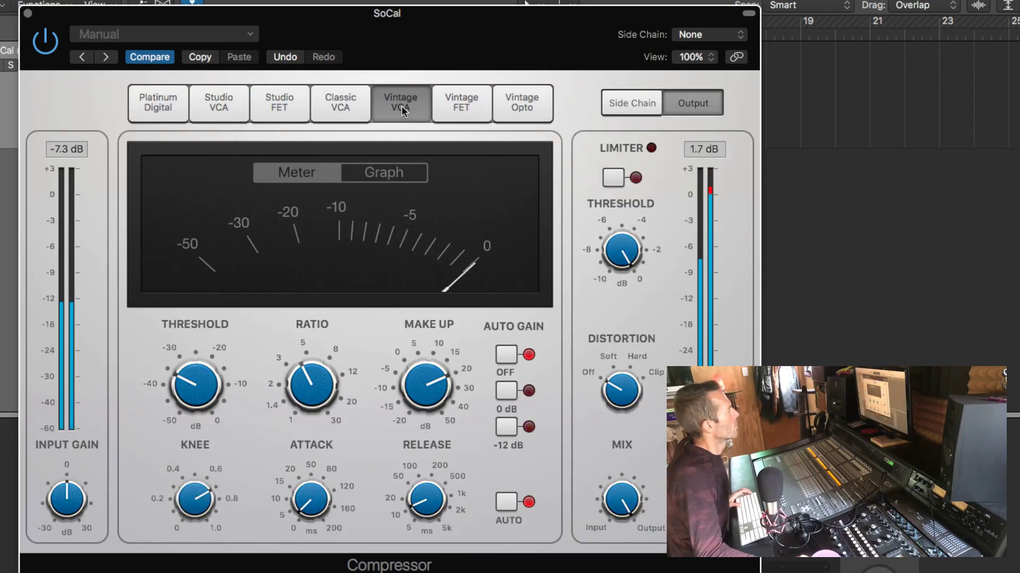
Audition Vintage Opto and Classic VCA during playback, finishing on the Vintage VCA circuit.
click(511, 103)
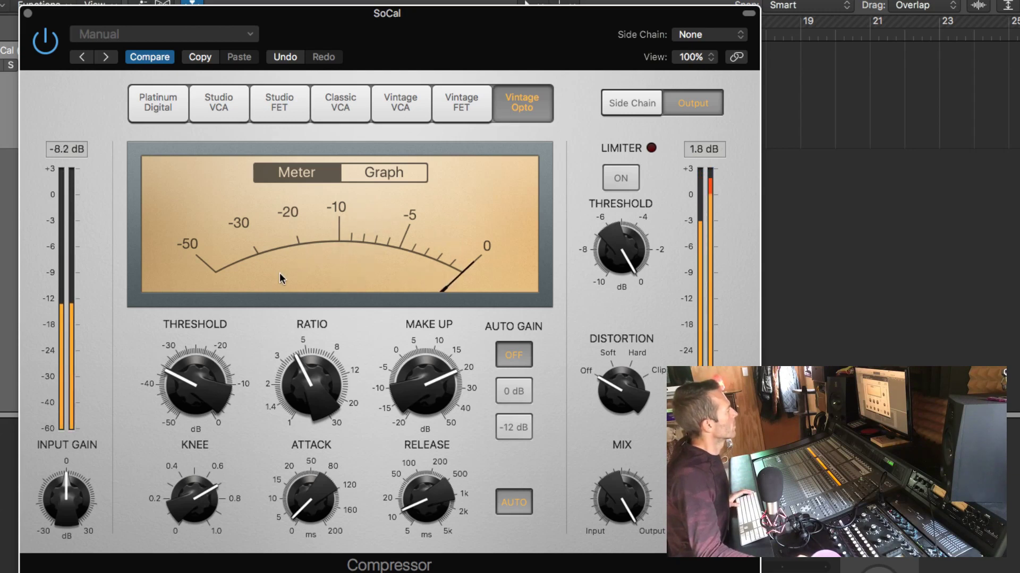
click(340, 102)
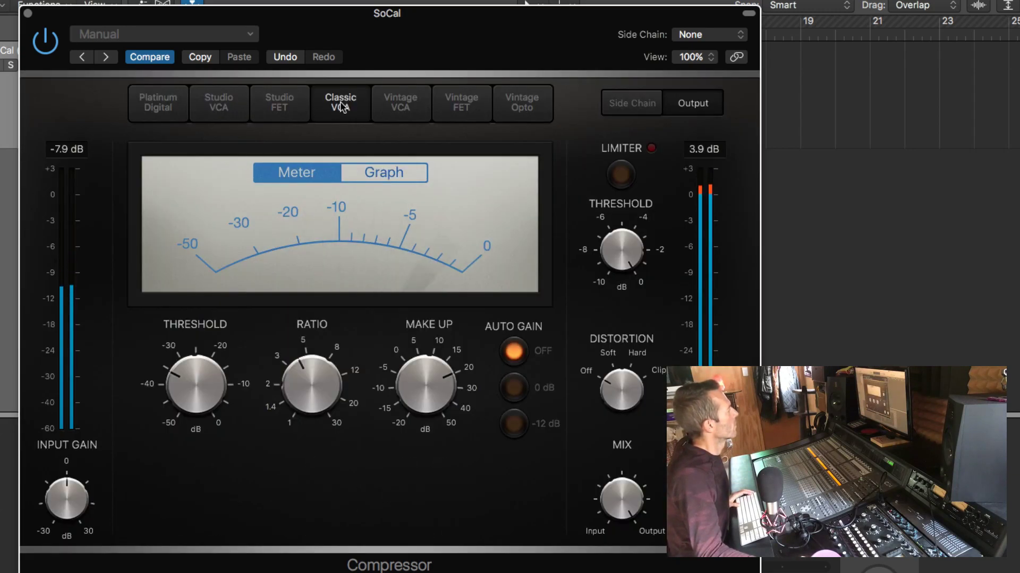
click(400, 102)
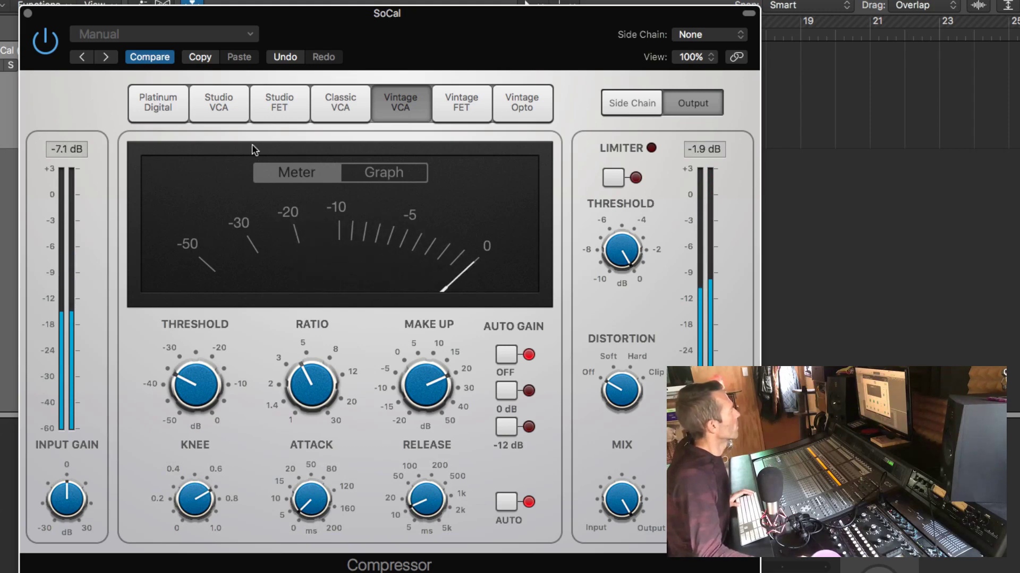
Alternate between the Studio VCA and Vintage VCA circuits during playback, ending on Vintage VCA.
click(346, 103)
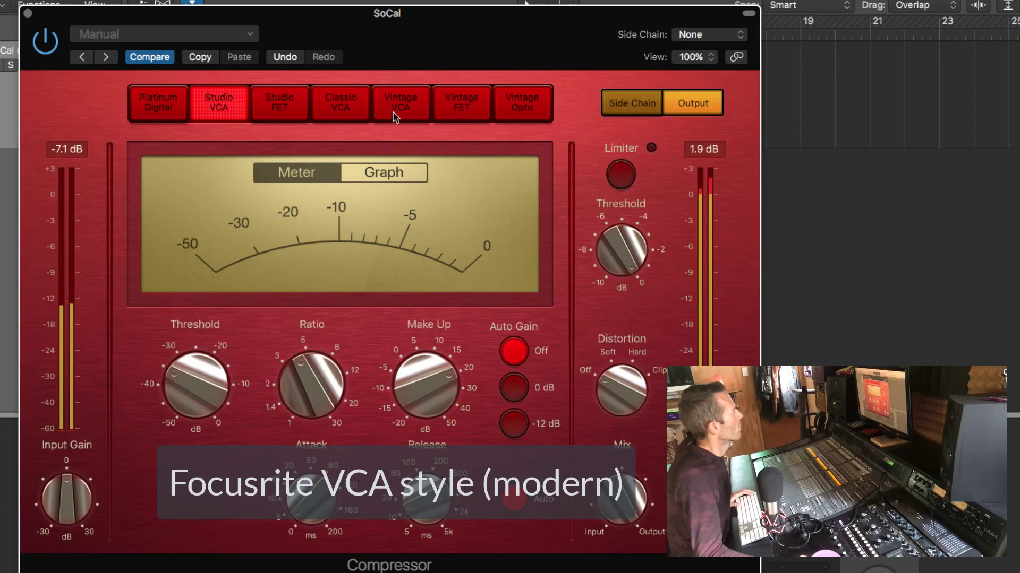
click(399, 106)
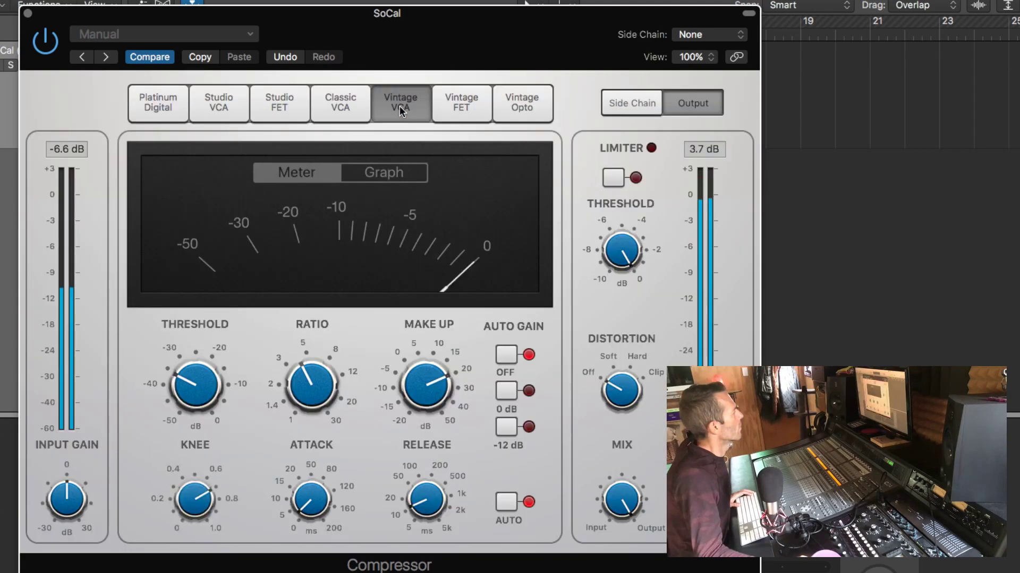
click(225, 104)
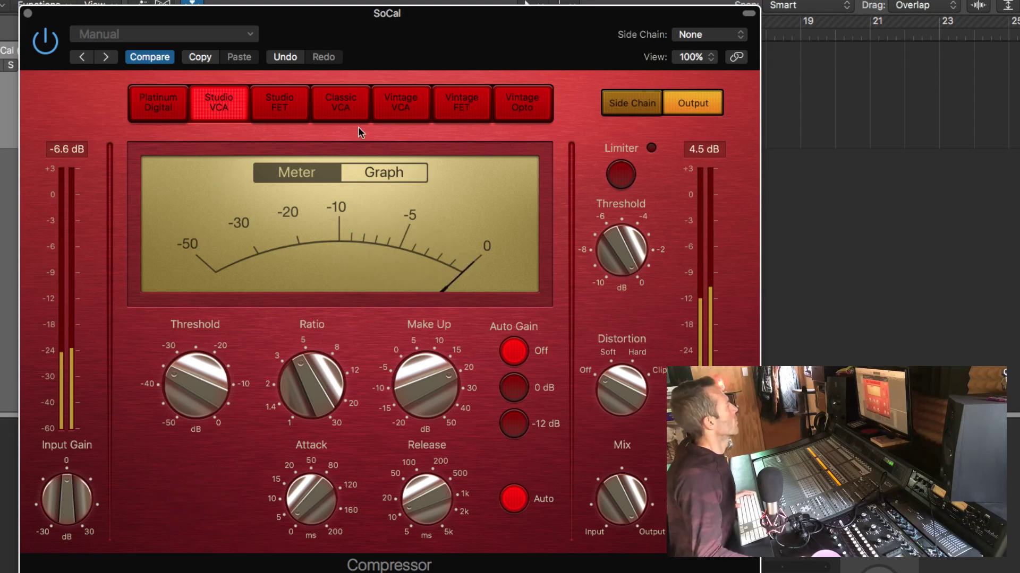
click(402, 105)
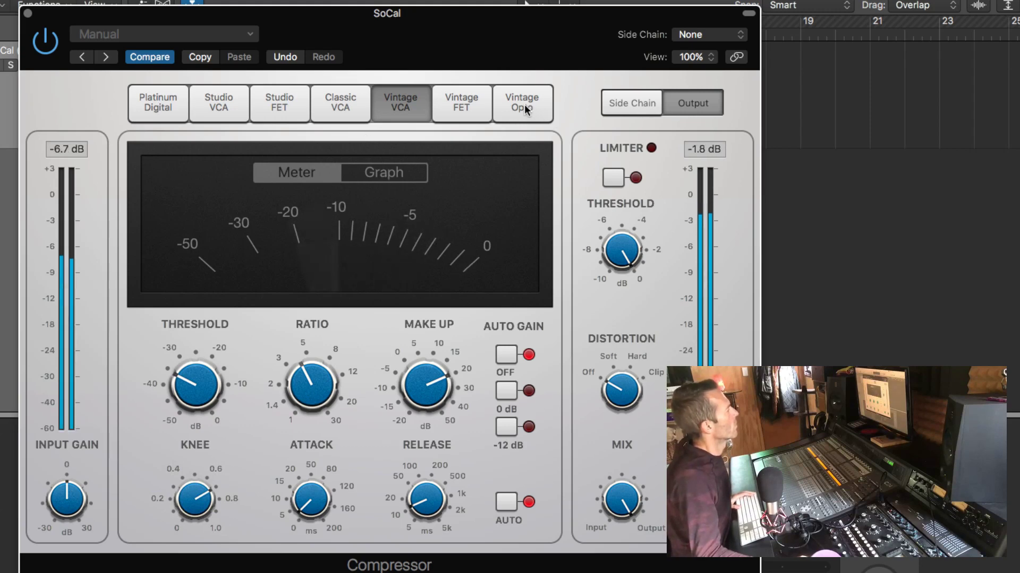
Alternate the Compressor between Studio VCA and Vintage VCA, restarting playback to hear the difference and finishing on Studio VCA.
click(215, 106)
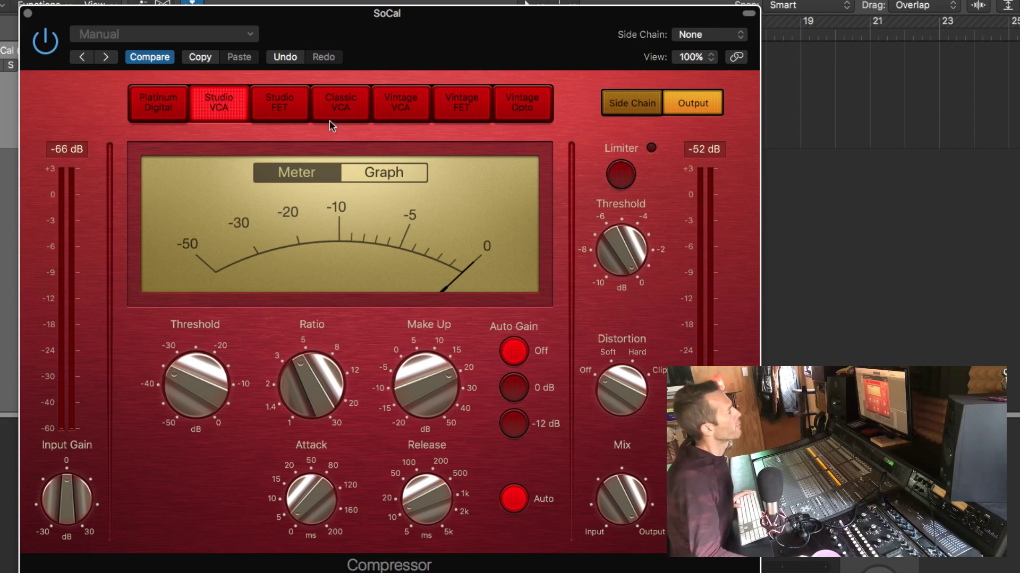
click(414, 104)
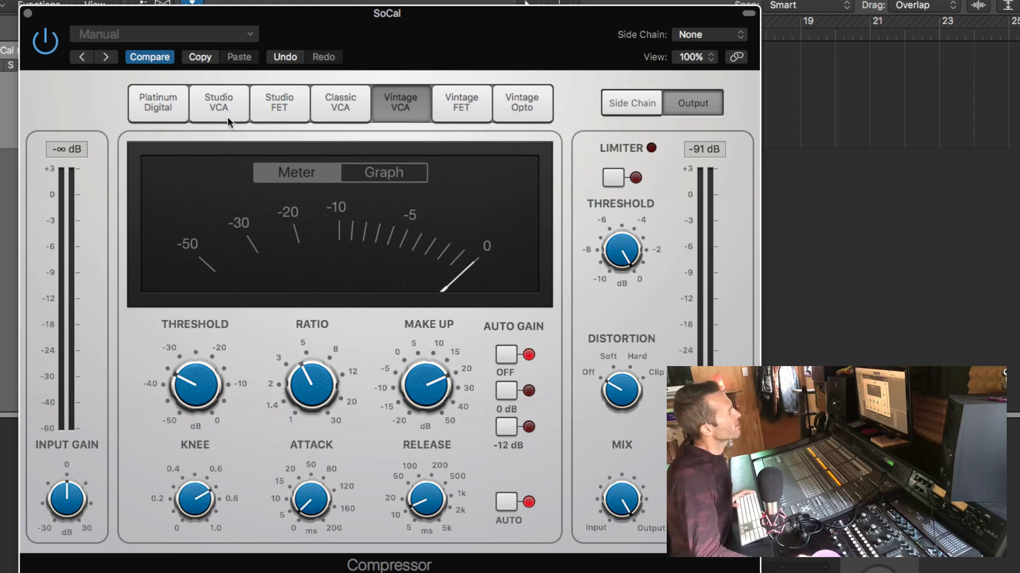
click(231, 102)
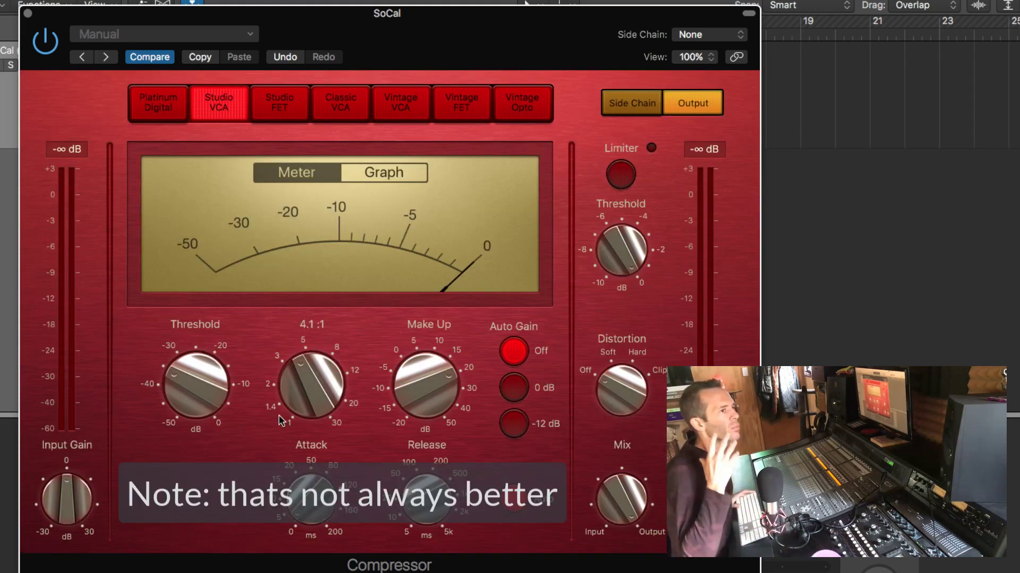
key(space)
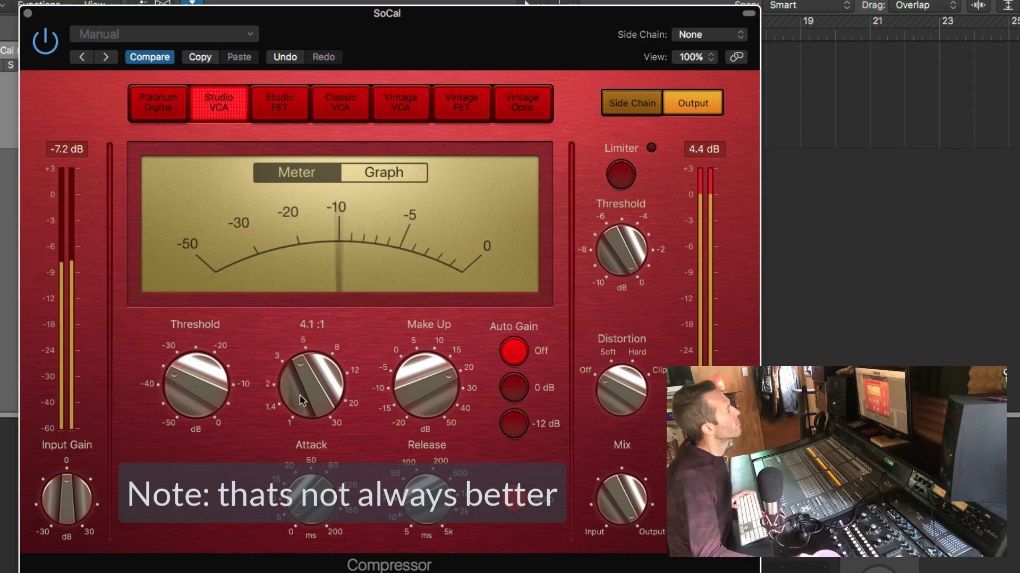
click(399, 108)
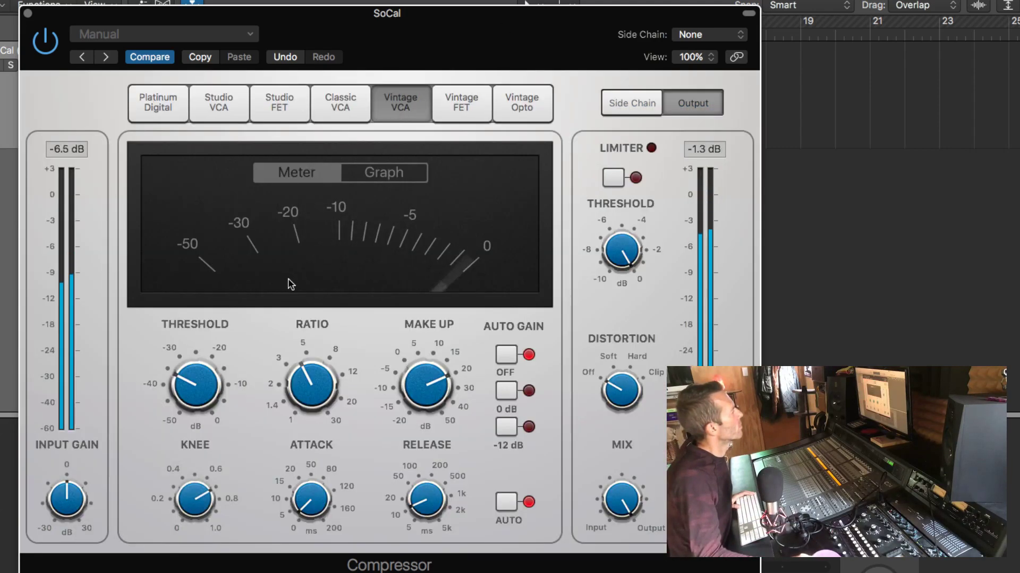
click(219, 103)
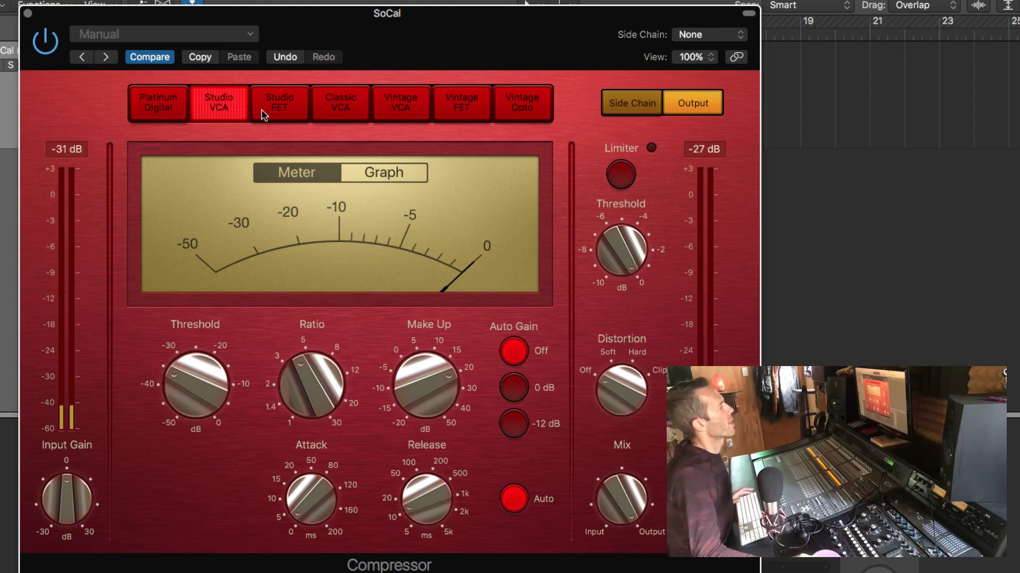
Insert the VBC FG-MU plug-in on the SoCal channel and set its attack and release to 0.0.
click(5, 114)
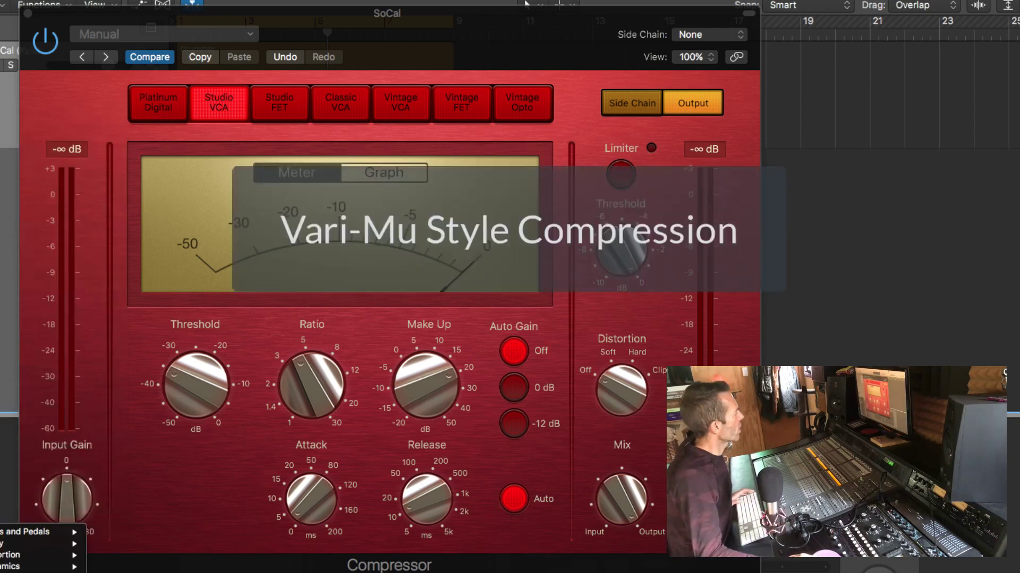
click(53, 297)
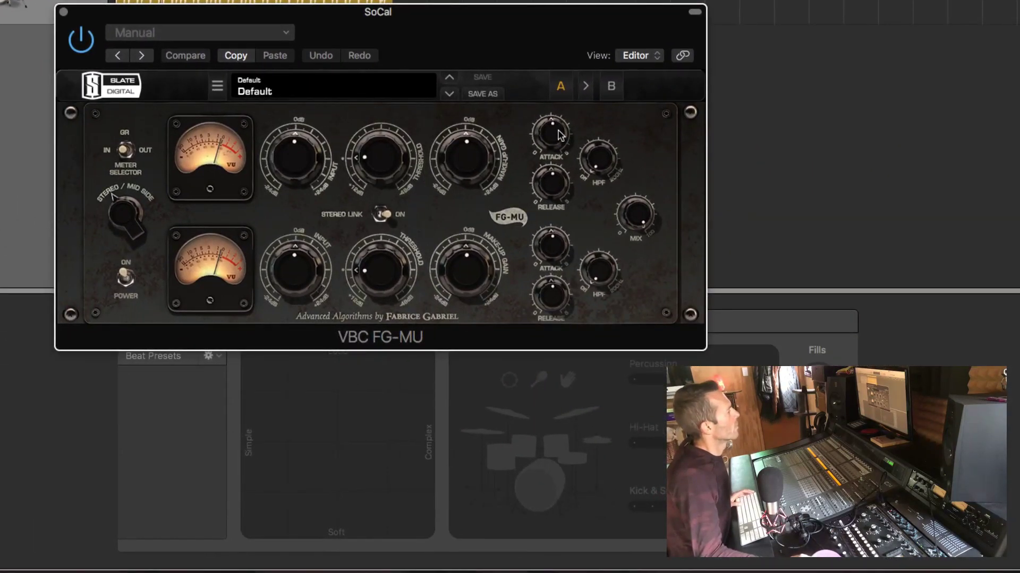
drag(558, 132, 536, 312)
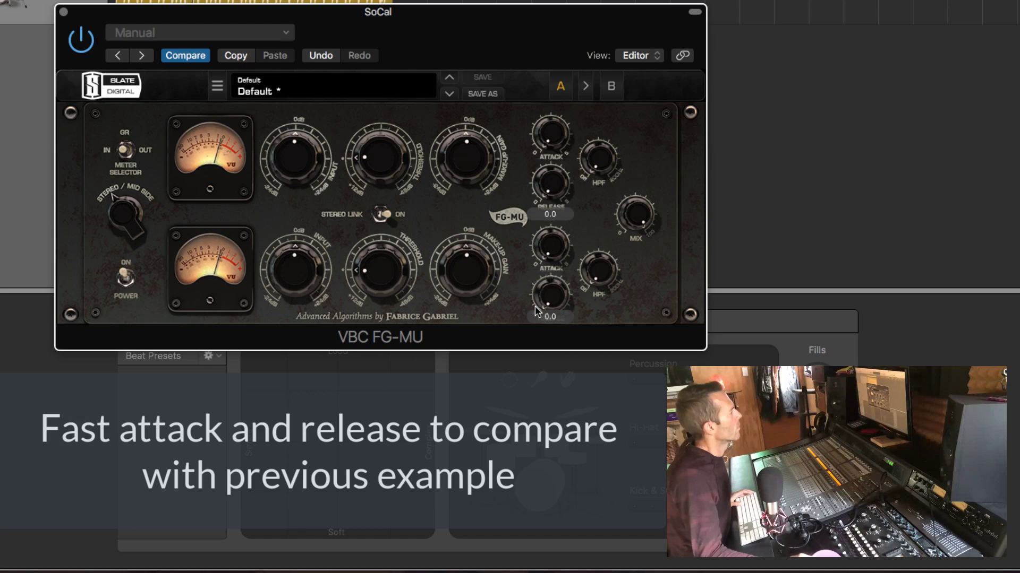
Undo the trial input gain change on the FG-MU, turn its threshold toward heavy compression and raise the makeup gain to 24.0 dB.
drag(263, 154, 282, 202)
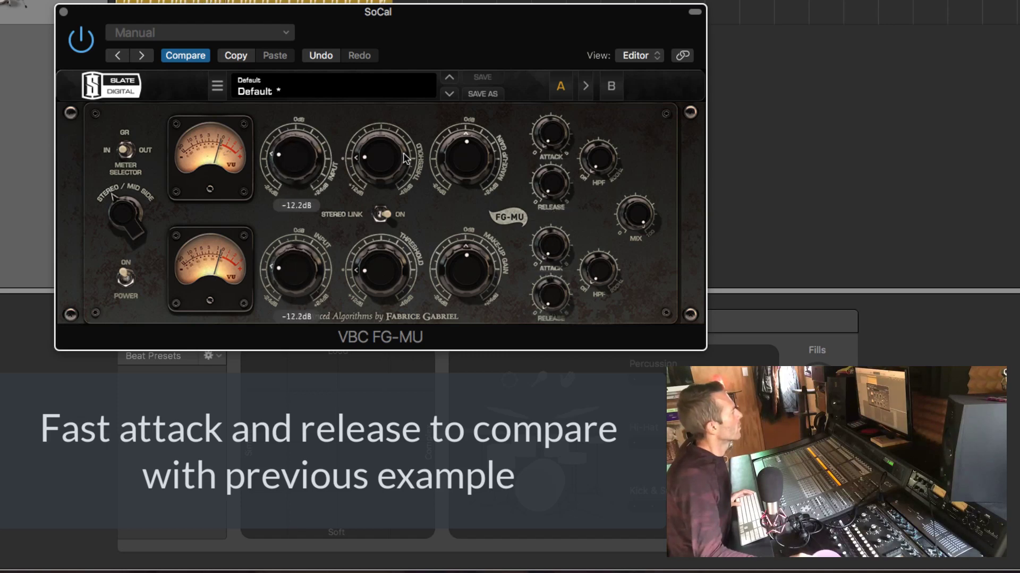
key(super+z)
mouse_move(405, 158)
mouse_down()
mouse_move(399, 144)
mouse_move(437, 147)
mouse_move(441, 162)
mouse_move(409, 157)
mouse_move(390, 133)
mouse_move(393, 169)
mouse_up()
drag(449, 152, 462, 107)
Match the FG-MU's output to the bypassed level by toggling bypass, trimming the makeup gain and setting the input to 6.3 dB.
click(86, 40)
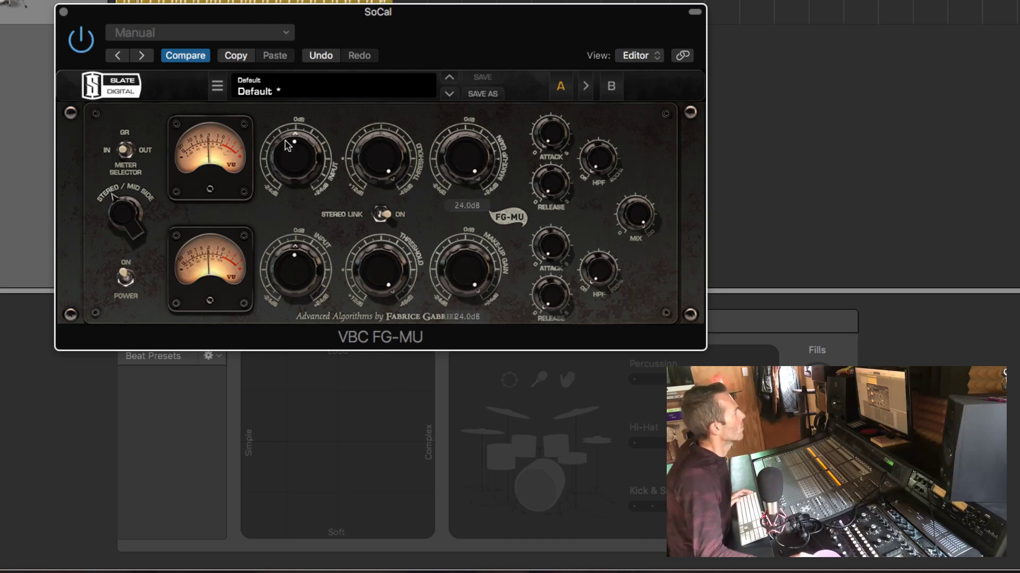
drag(463, 163, 460, 169)
click(80, 42)
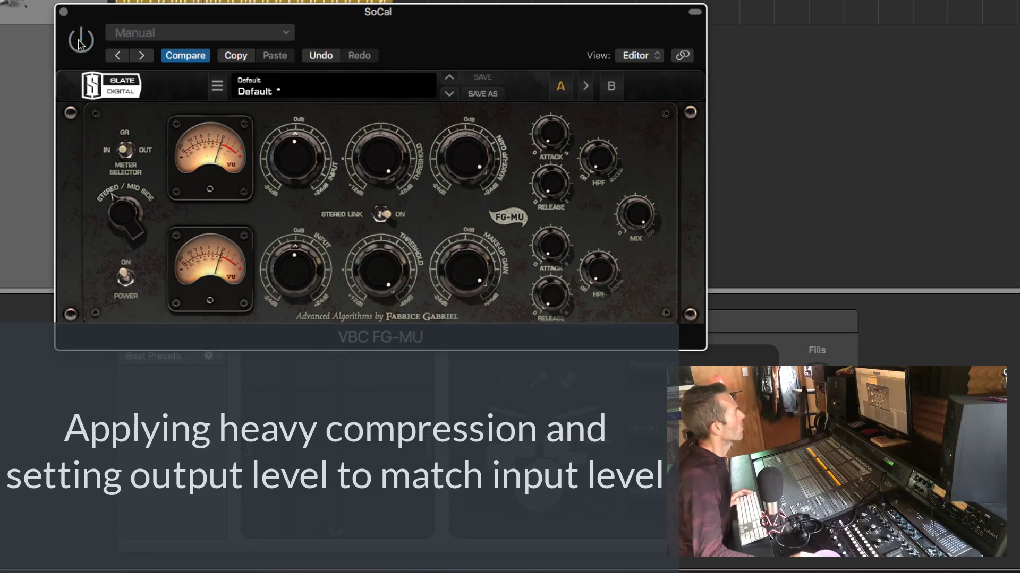
drag(301, 171, 296, 144)
drag(456, 168, 466, 172)
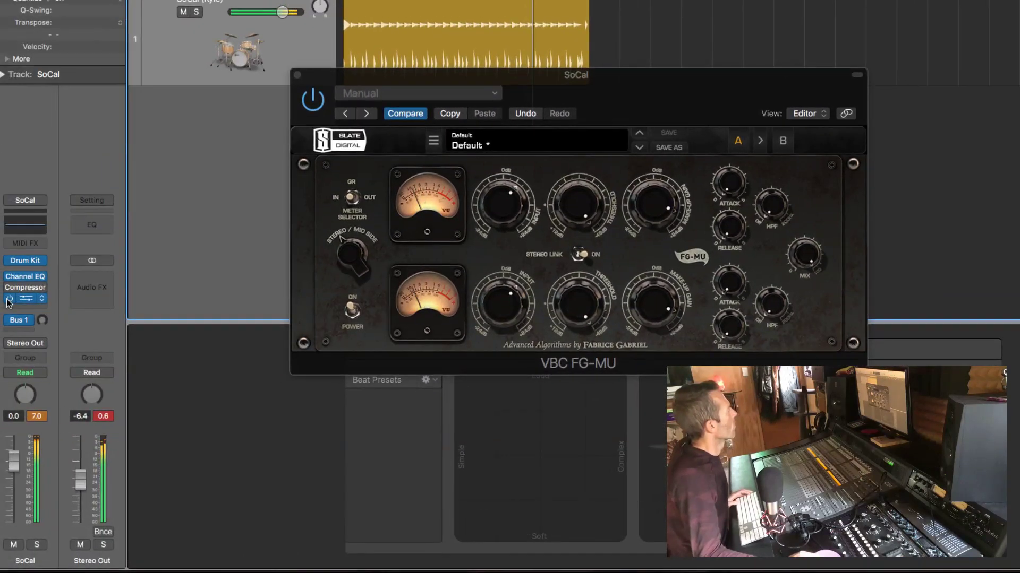
Swap the active plug-in between Compressor and VBC FG-MU during playback to compare them, ending with only the FG-MU enabled.
click(11, 298)
click(8, 290)
mouse_move(7, 290)
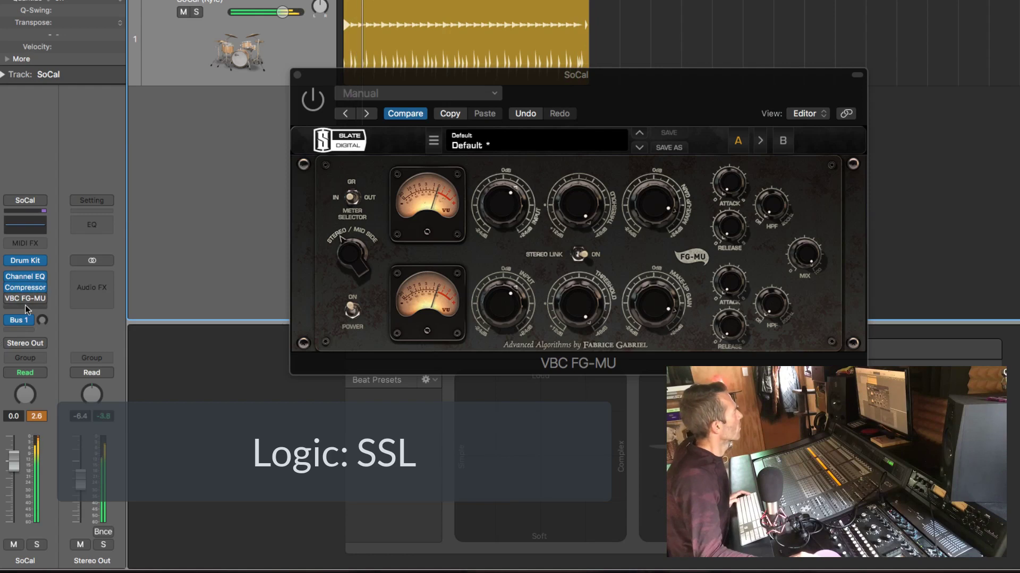
mouse_move(28, 290)
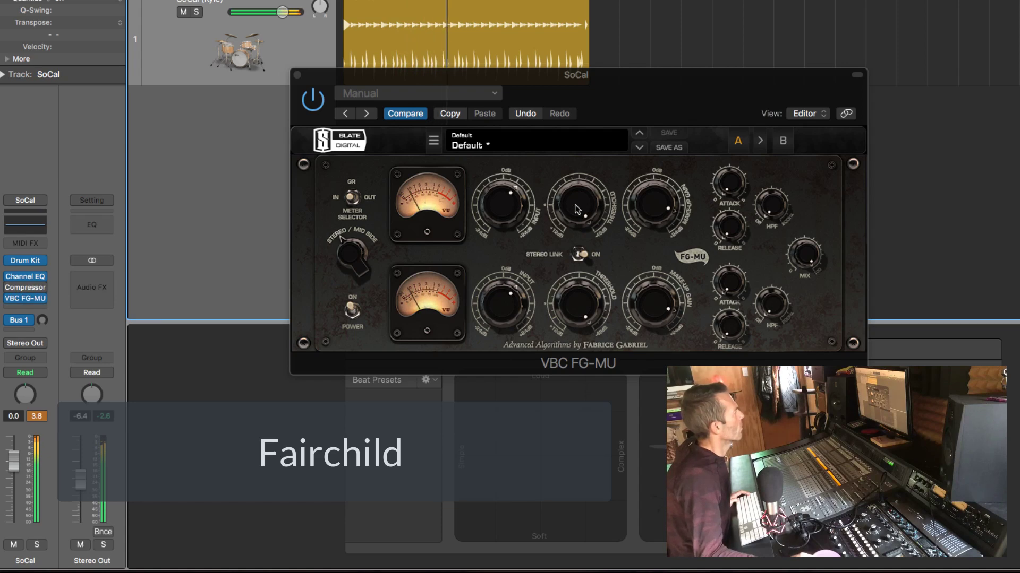
click(497, 208)
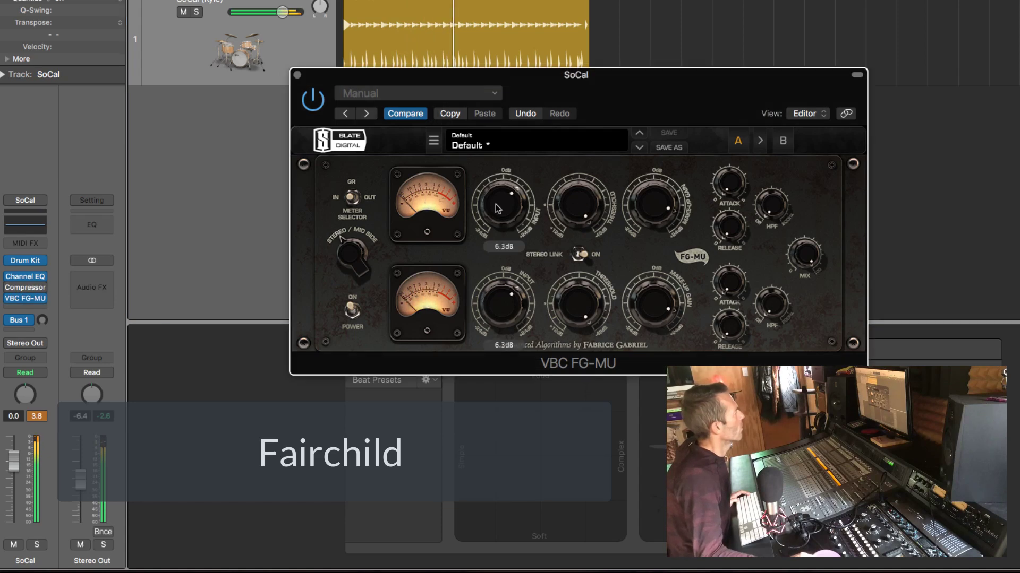
click(25, 289)
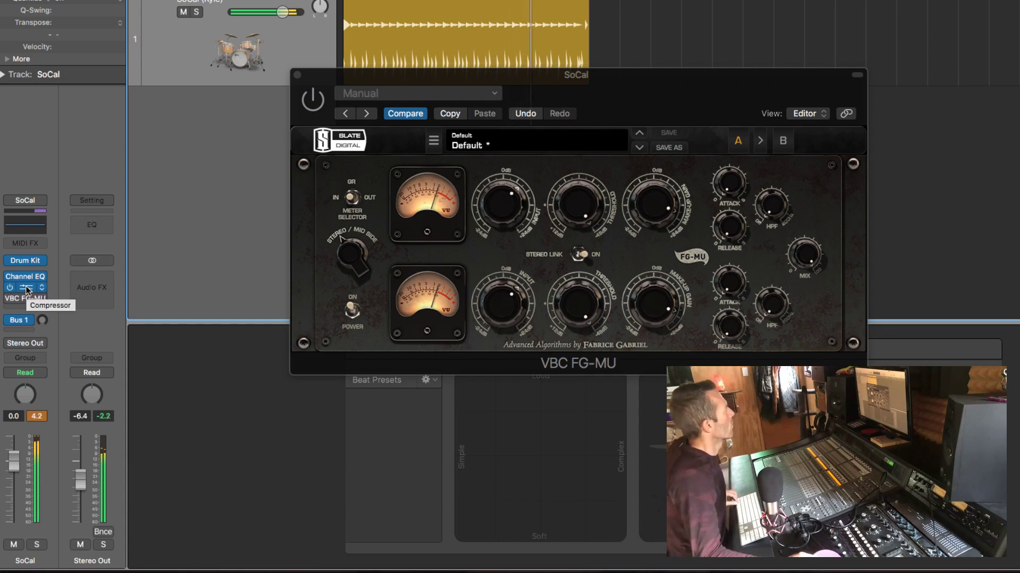
click(25, 295)
click(66, 297)
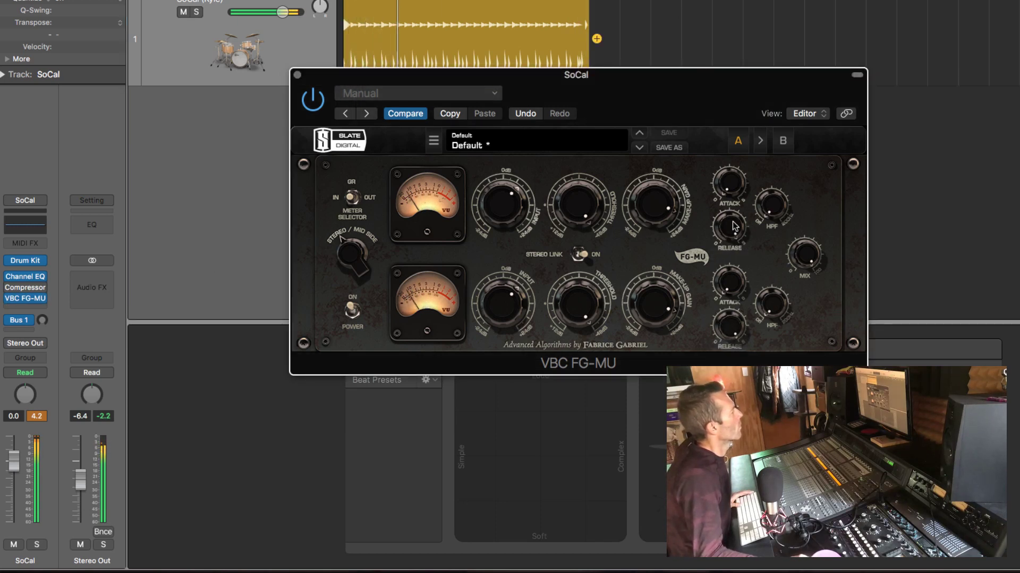
Try several release settings on the FG-MU, including 1.5, while the drums play.
mouse_move(733, 229)
drag(732, 230, 732, 250)
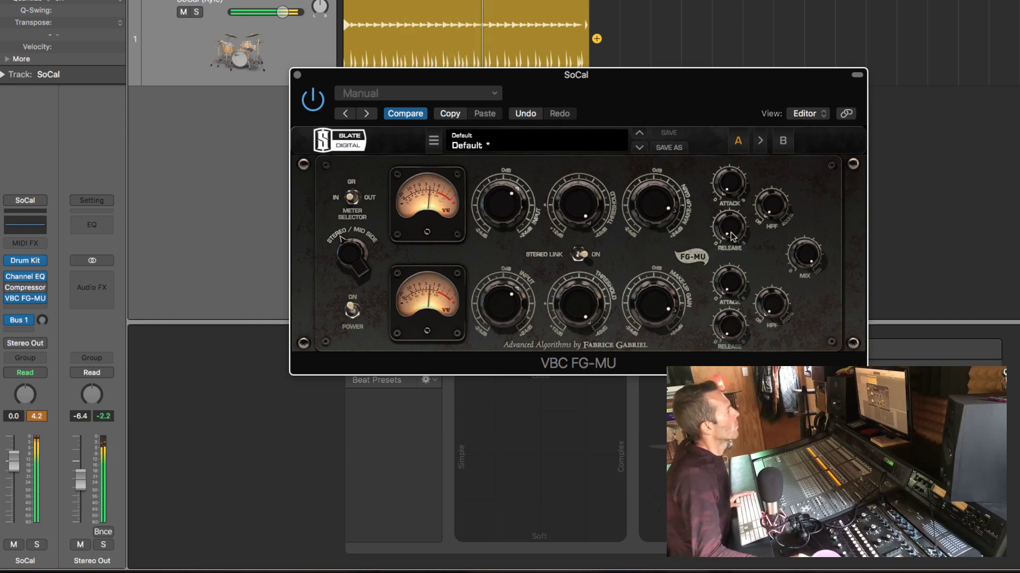
drag(738, 229, 719, 188)
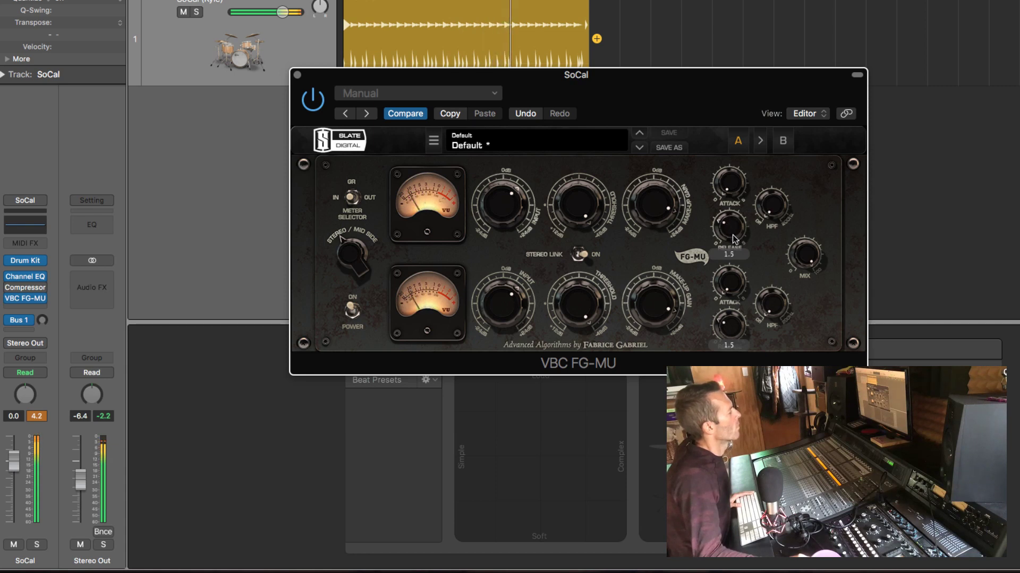
drag(733, 230, 733, 240)
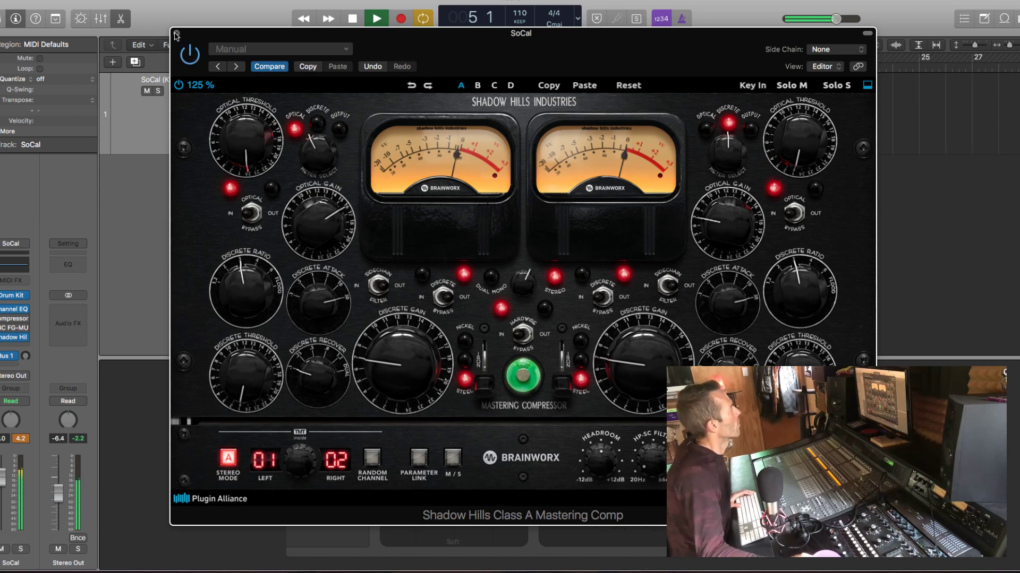
Close the Shadow Hills Class A Mastering Comp window and remove that plug-in from the SoCal channel.
click(177, 35)
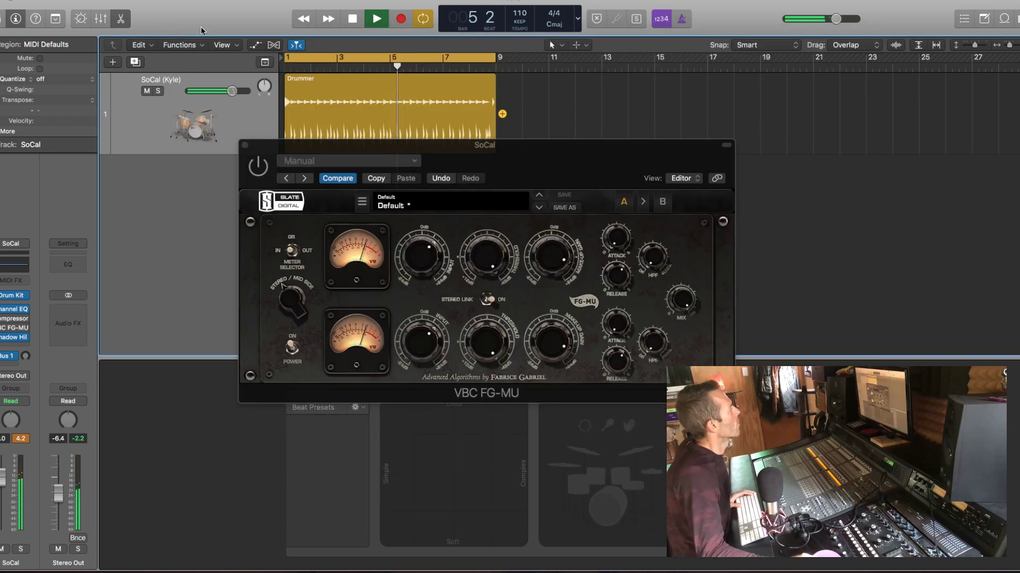
click(26, 339)
click(58, 343)
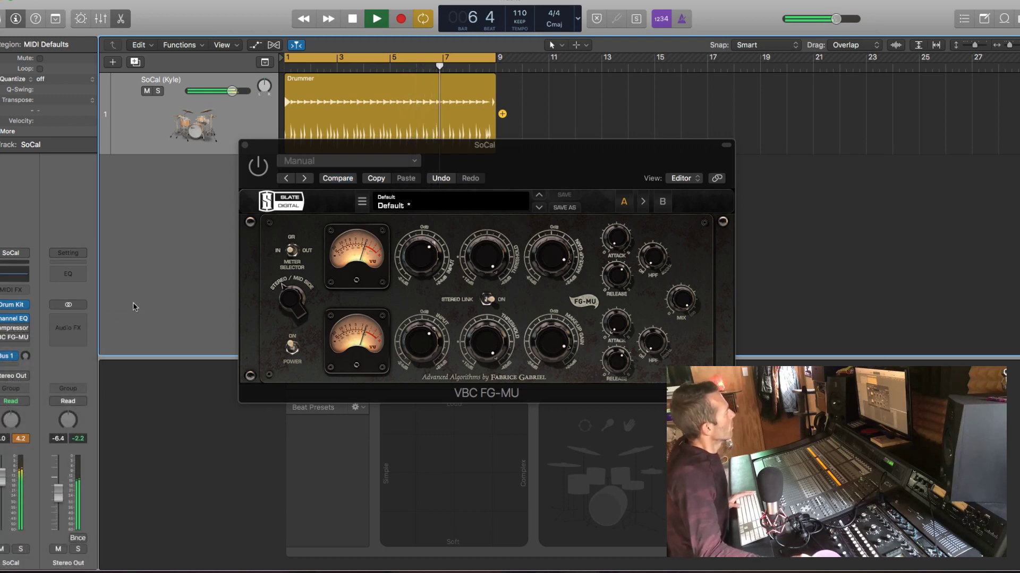
Add the Acme Opticom XLA-3 to the SoCal channel and move its response from Fast to Slow and back to Fast.
click(14, 337)
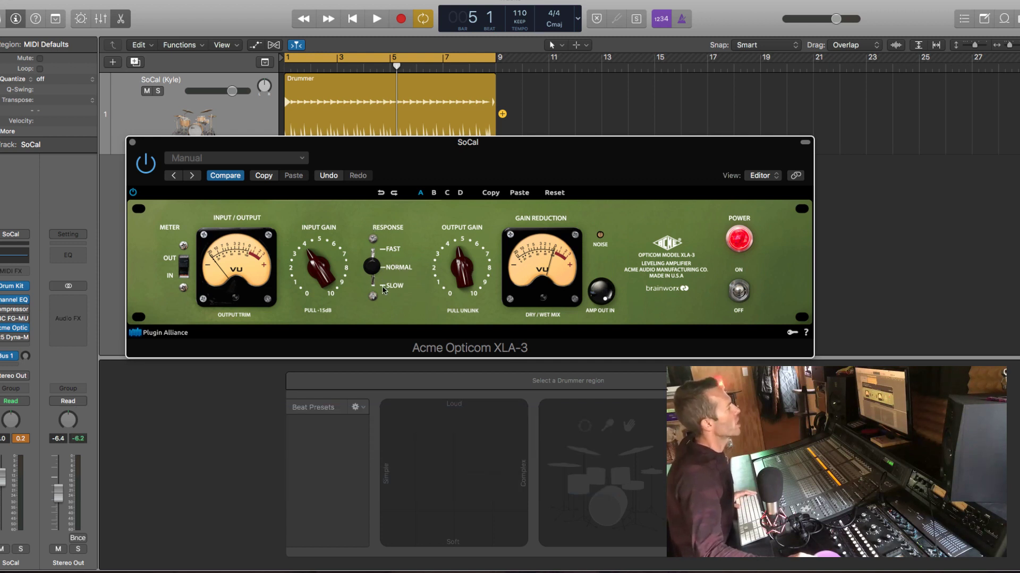
mouse_move(378, 269)
mouse_down()
mouse_move(373, 298)
mouse_move(380, 250)
mouse_up()
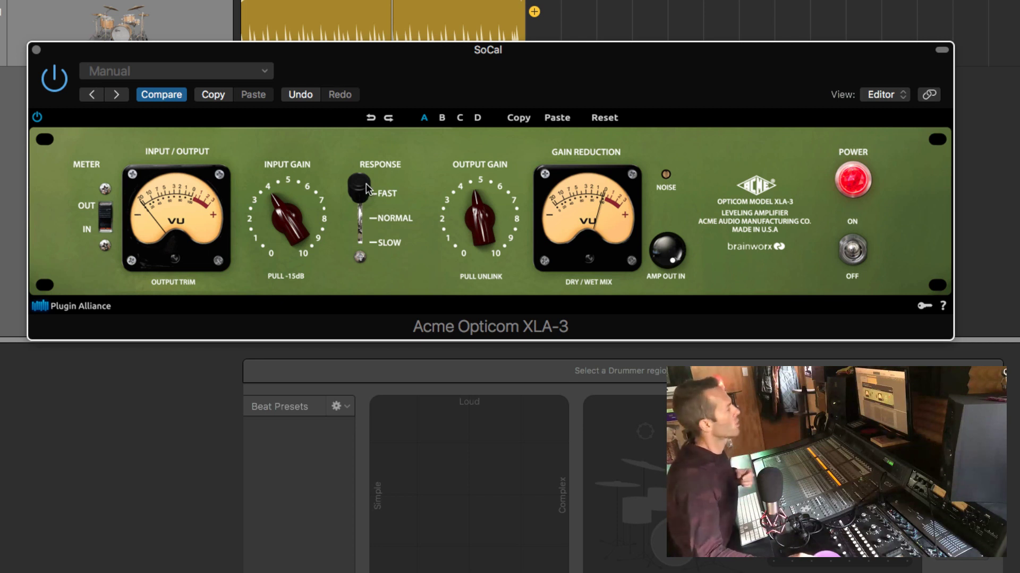
drag(368, 189, 367, 263)
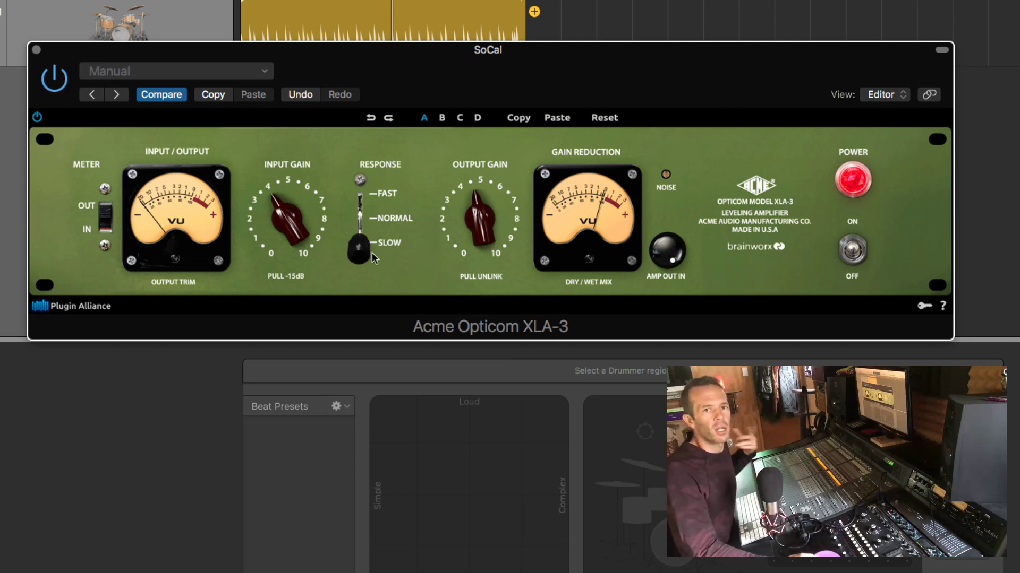
drag(372, 255, 368, 139)
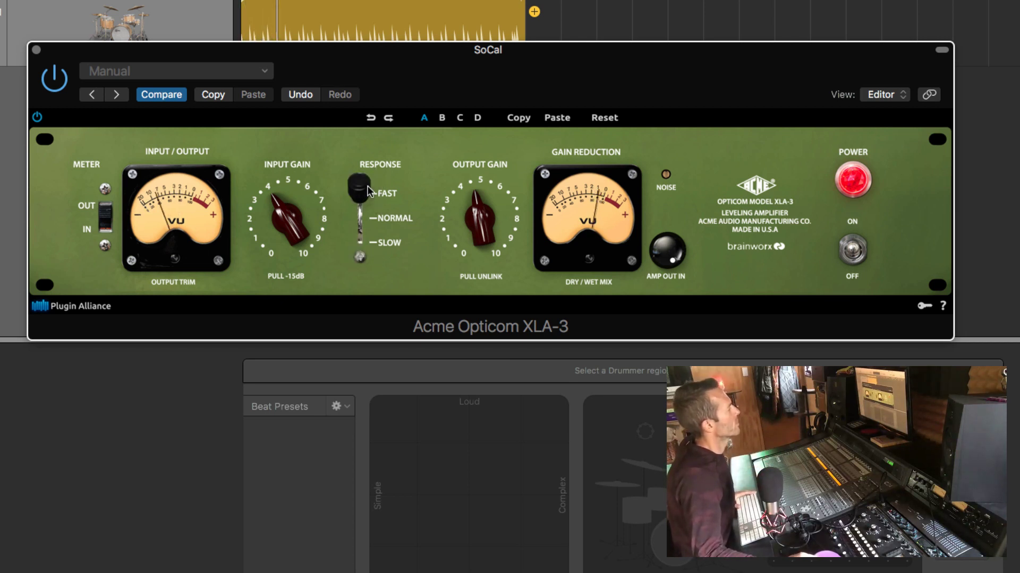
Audition the Opticom's Normal and Slow responses during playback, returning through Normal to Fast.
click(361, 226)
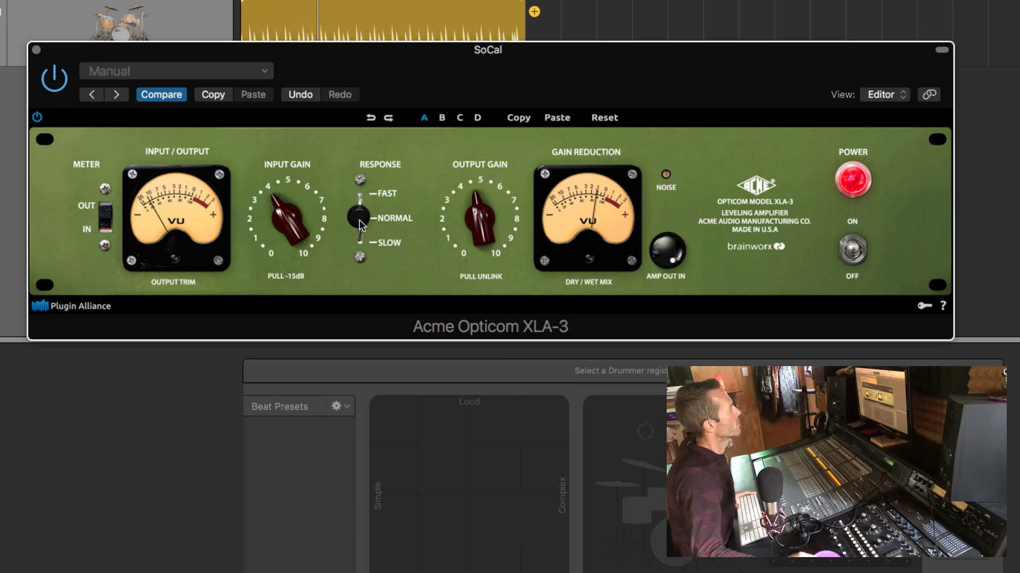
click(360, 254)
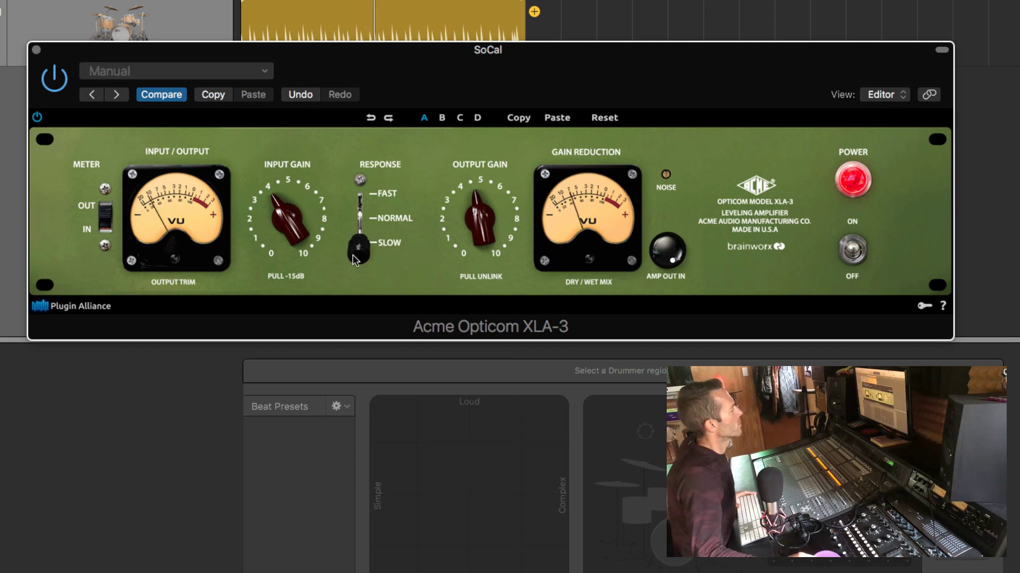
click(361, 193)
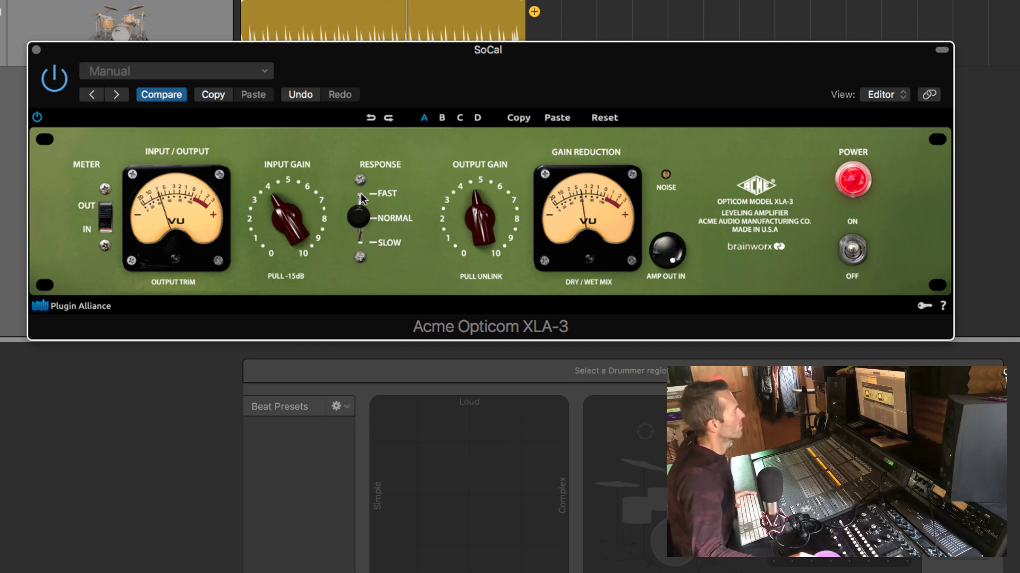
click(361, 193)
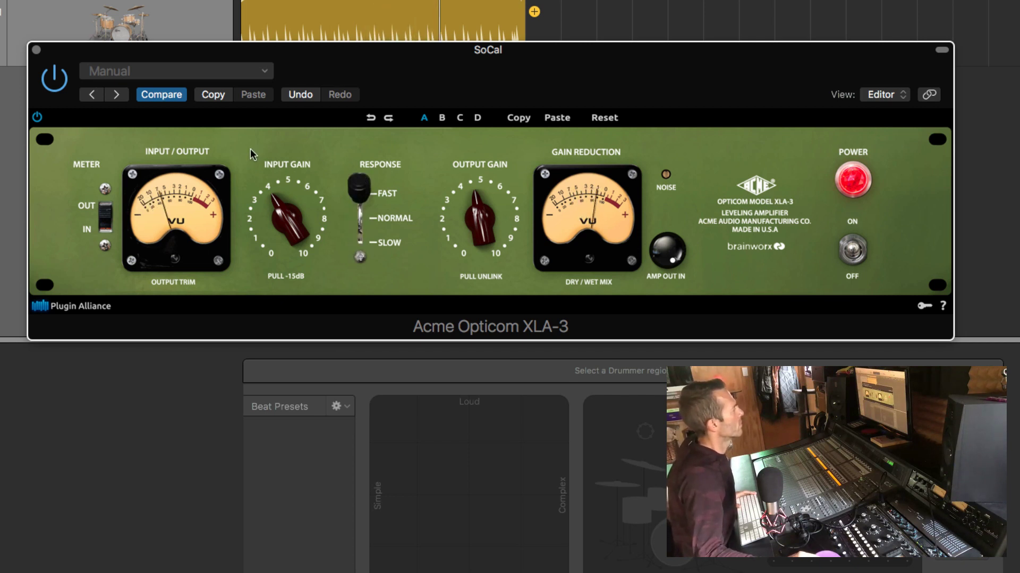